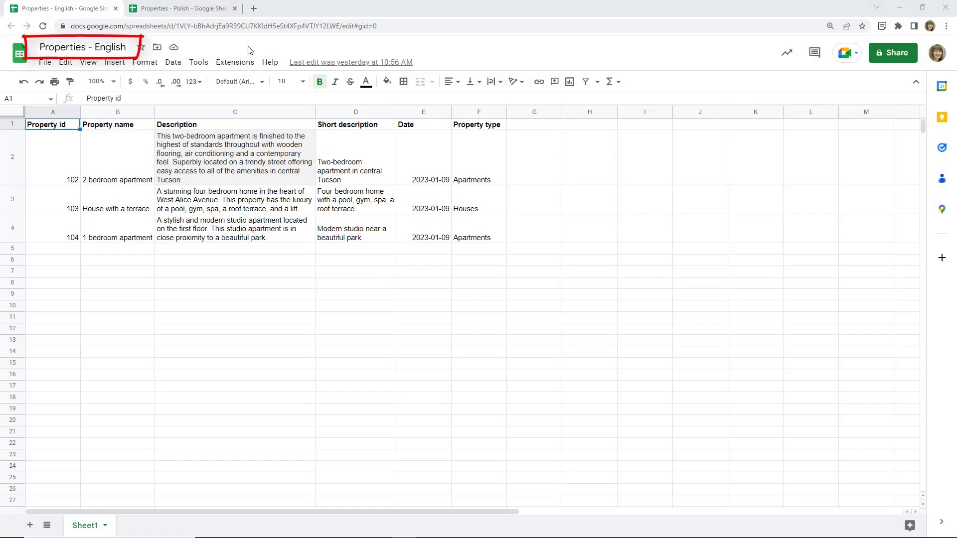
Step: Check the Properties - Polish sheet and view the 1 bedroom apartment post on the site in English and Polish
click(209, 8)
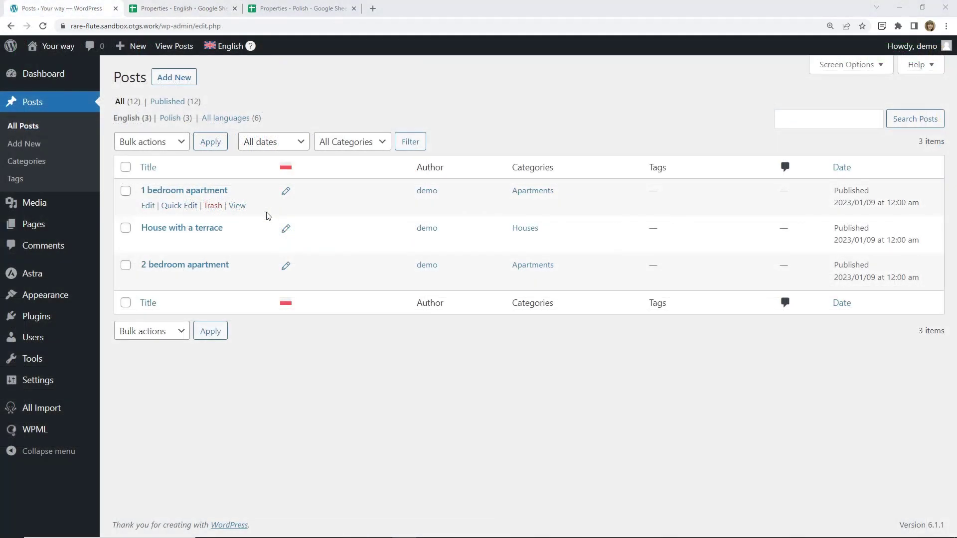
click(238, 207)
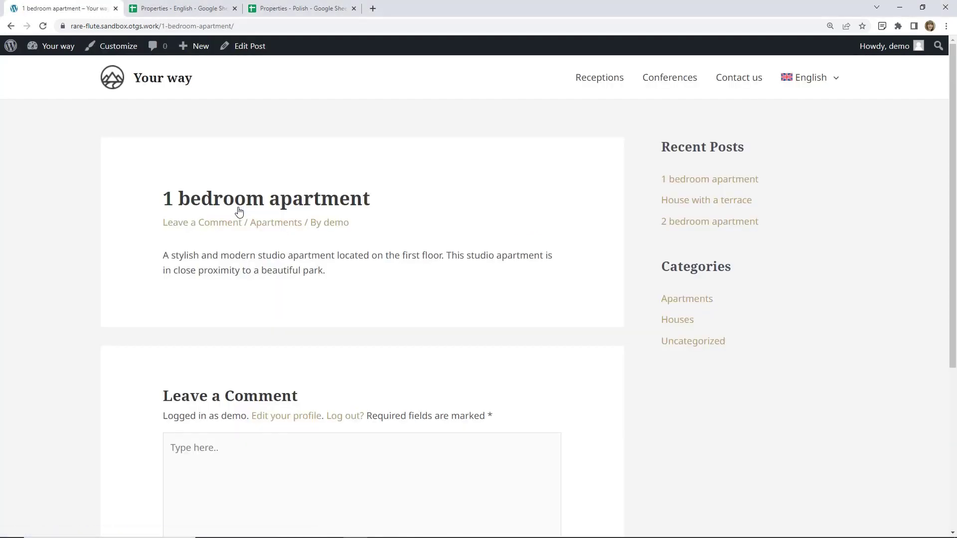
mouse_move(825, 80)
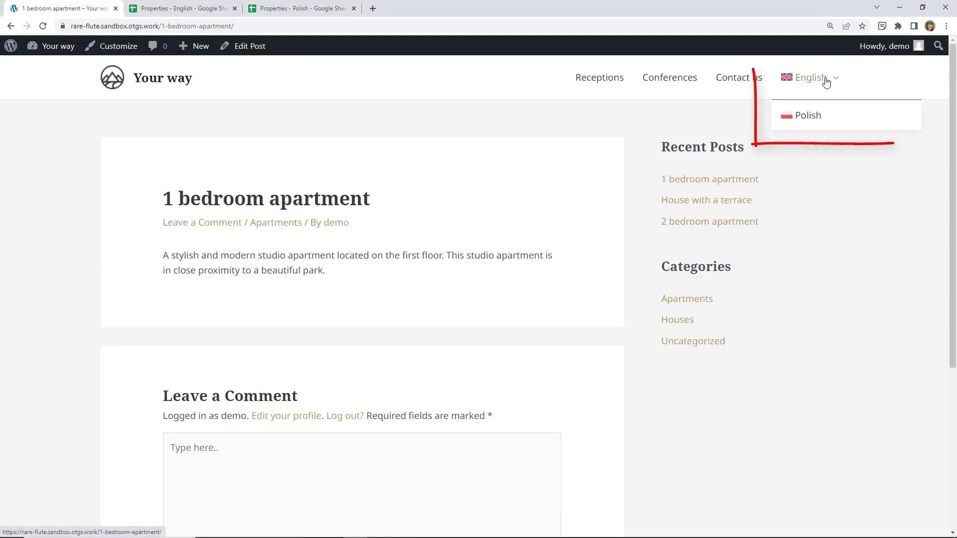
click(811, 116)
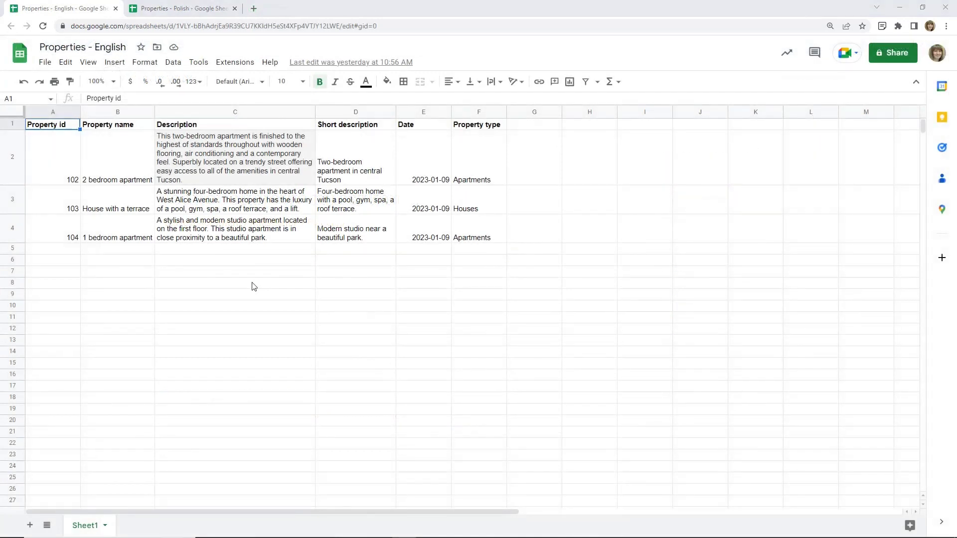
Step: Look over the Properties - Polish, Categories - English and Categories - Polish spreadsheets
click(182, 10)
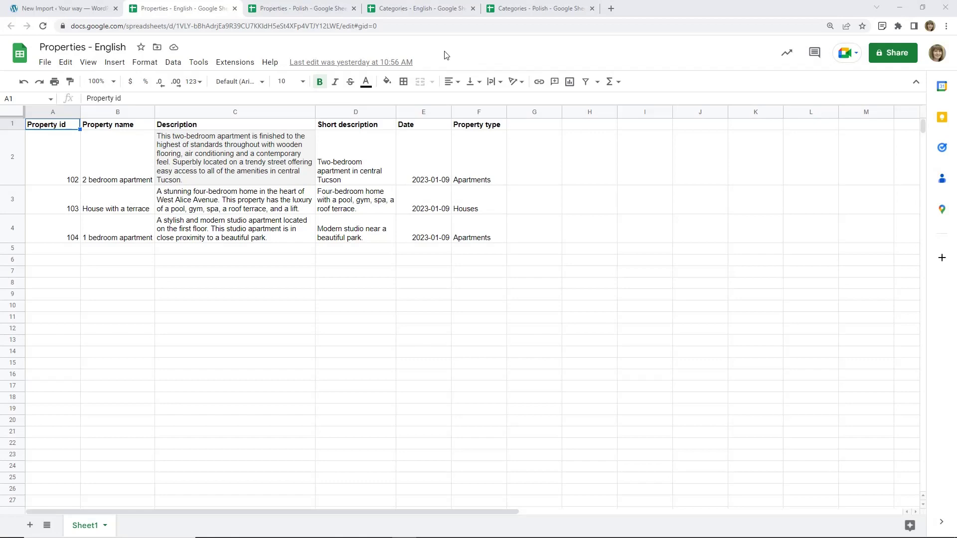
click(425, 10)
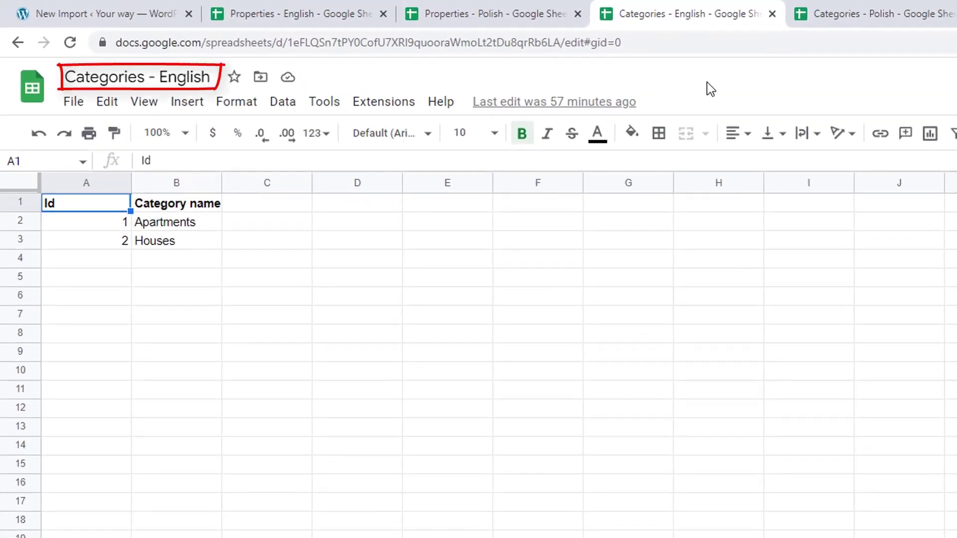
click(857, 15)
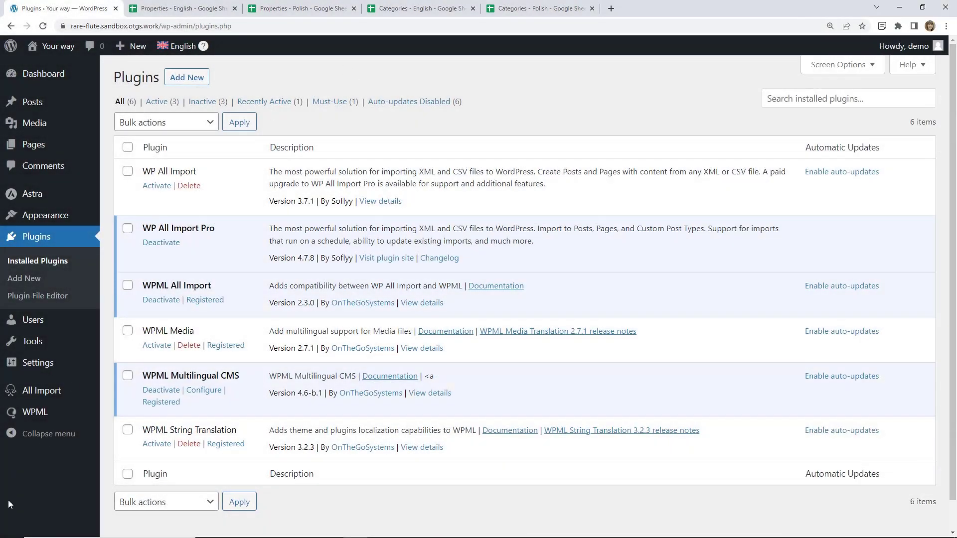
Step: Start a new WP All Import import in WordPress and upload the Categories - English CSV file
mouse_move(42, 397)
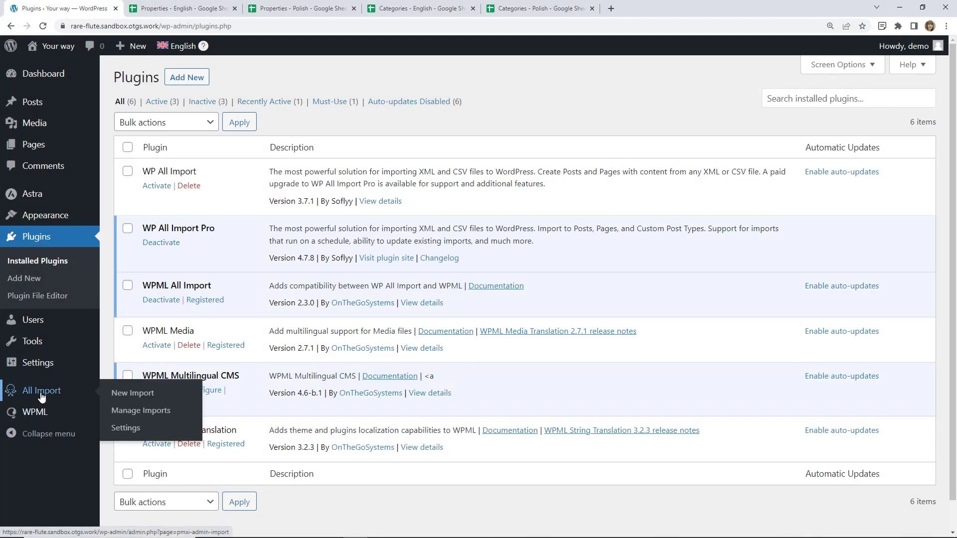
click(118, 394)
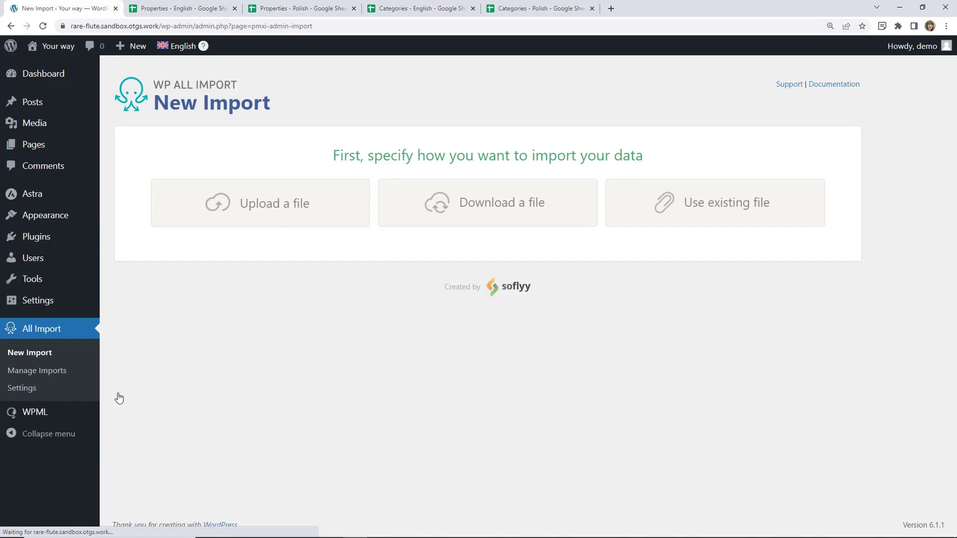
click(246, 220)
click(149, 97)
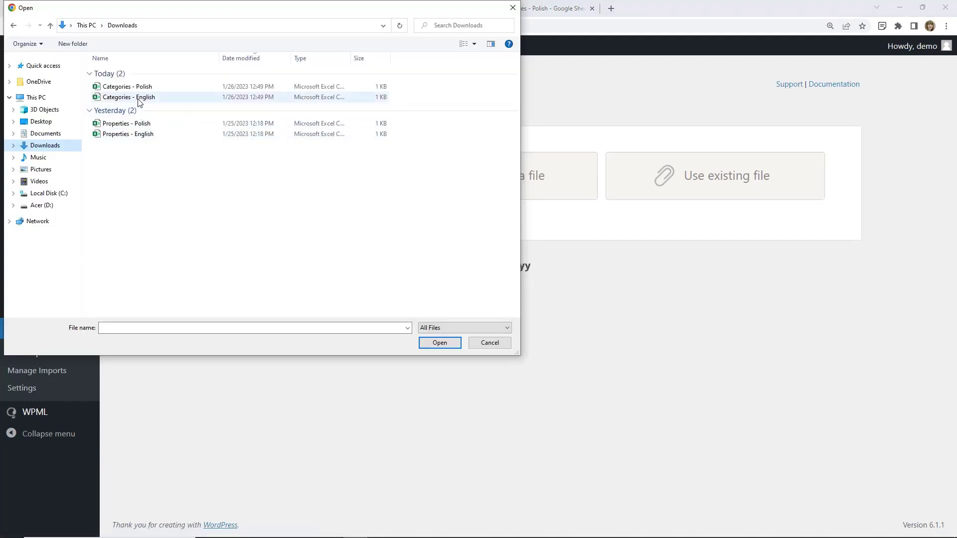
click(441, 343)
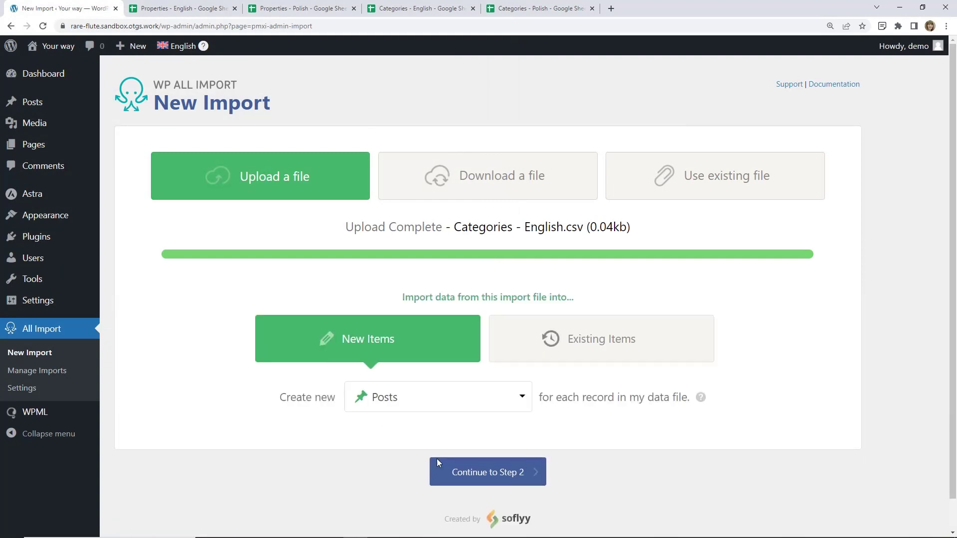
Step: Set the import to create new Taxonomies in the Categories taxonomy and continue to the file review
click(454, 399)
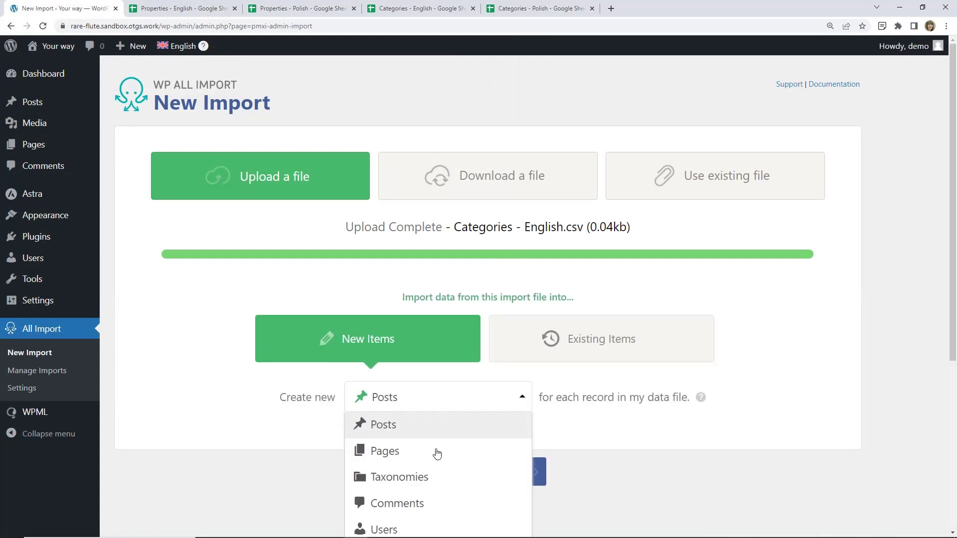
click(417, 477)
scroll(245, 457, down, 2)
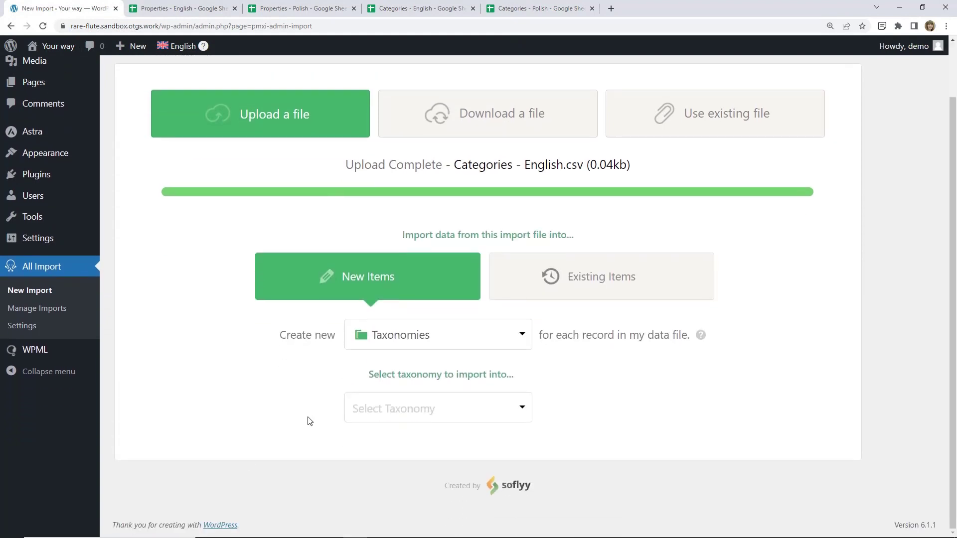
click(368, 417)
click(368, 461)
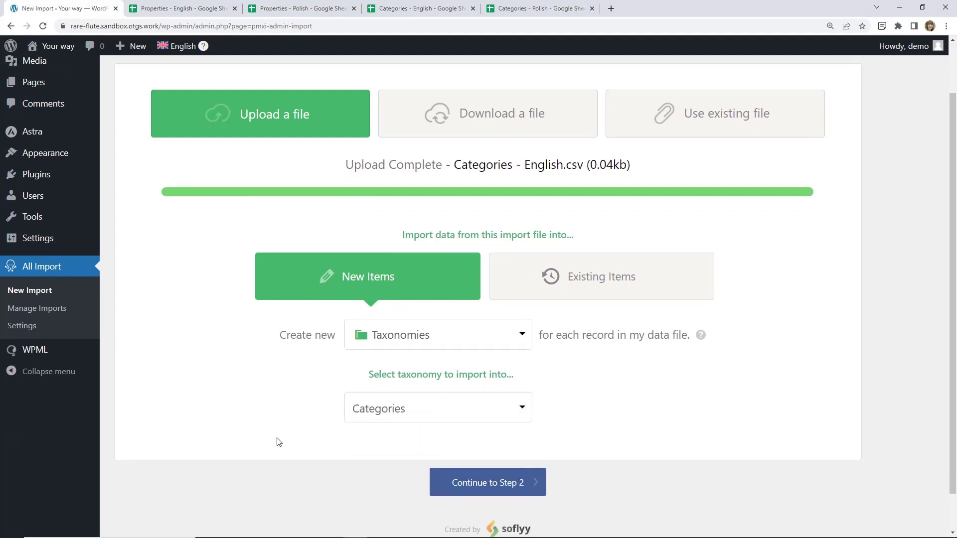
click(461, 483)
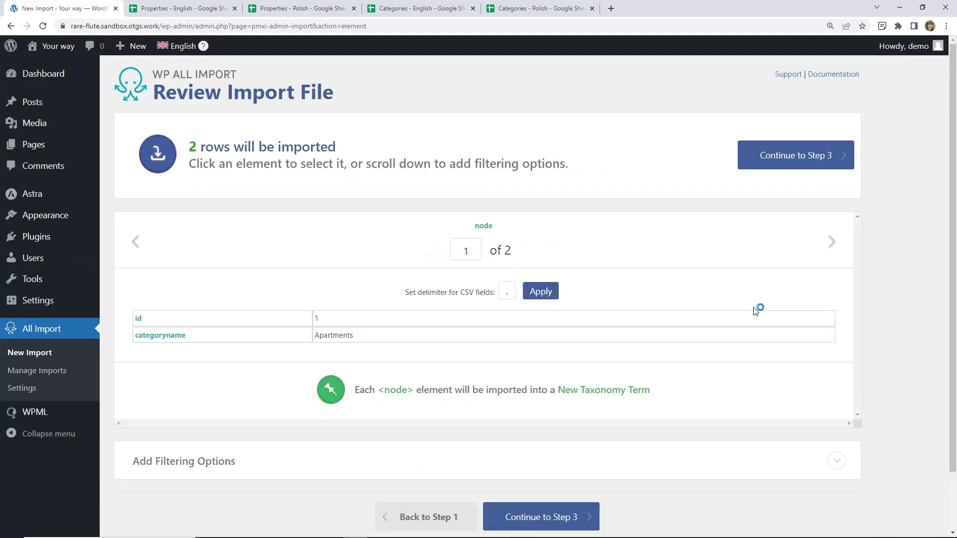
Step: Check the second record of the import file and map the categoryname element to the category title
click(832, 242)
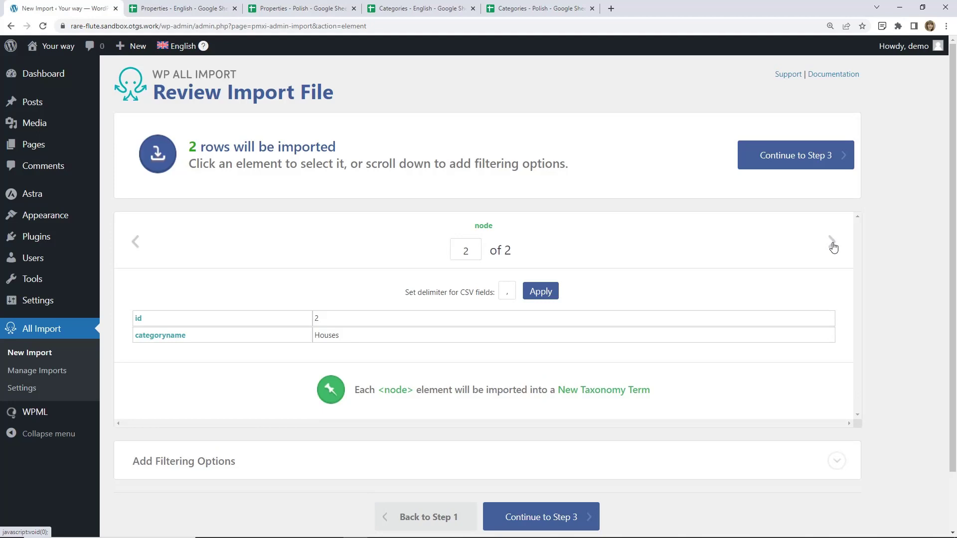
click(792, 167)
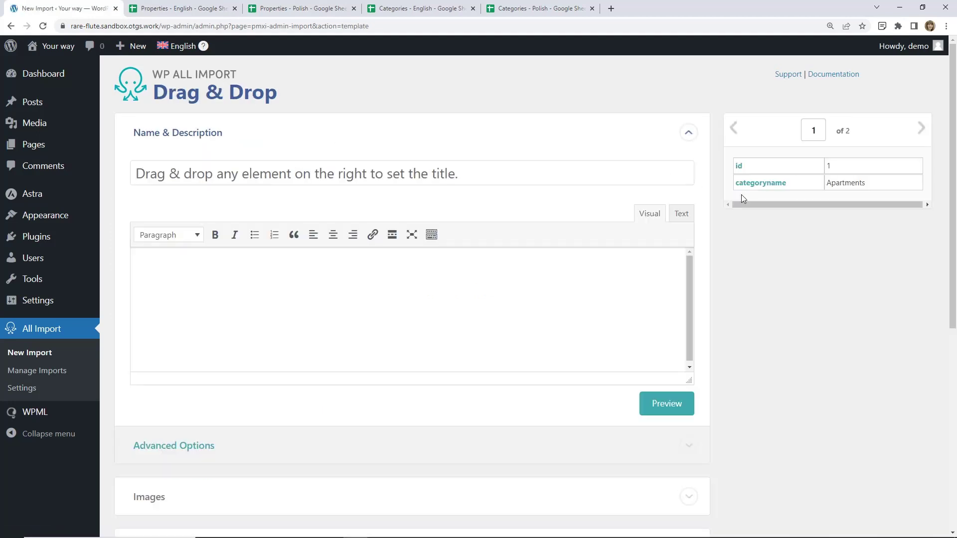
drag(750, 186, 281, 175)
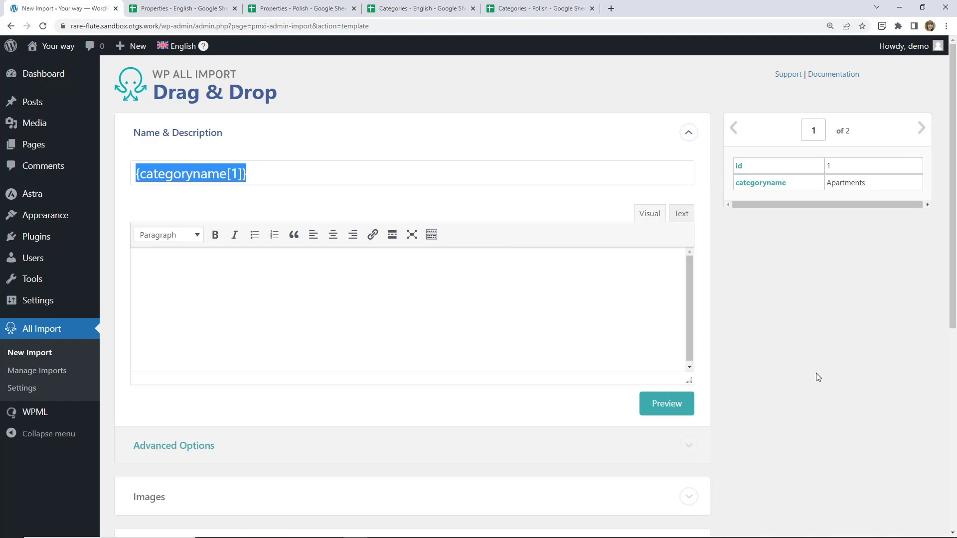
Step: Review the WPML All Import language and Other Category Options, keeping English and automatic slugs, and continue to the import settings
scroll(818, 378, down, 5)
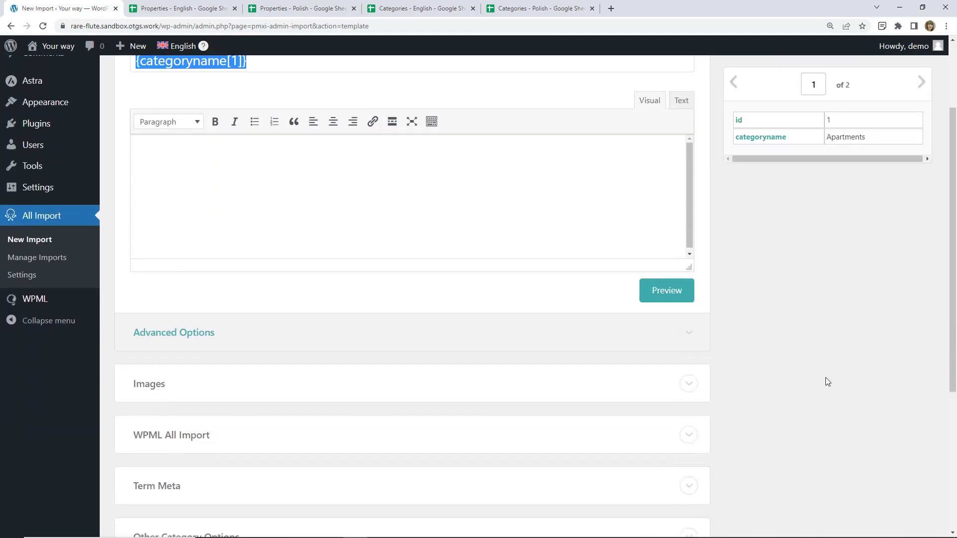
scroll(830, 382, down, 2)
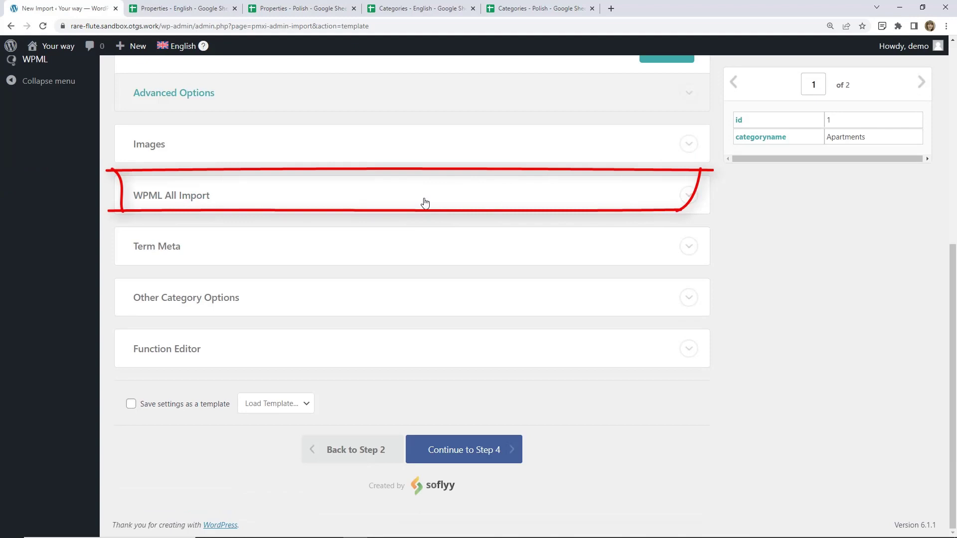
click(424, 202)
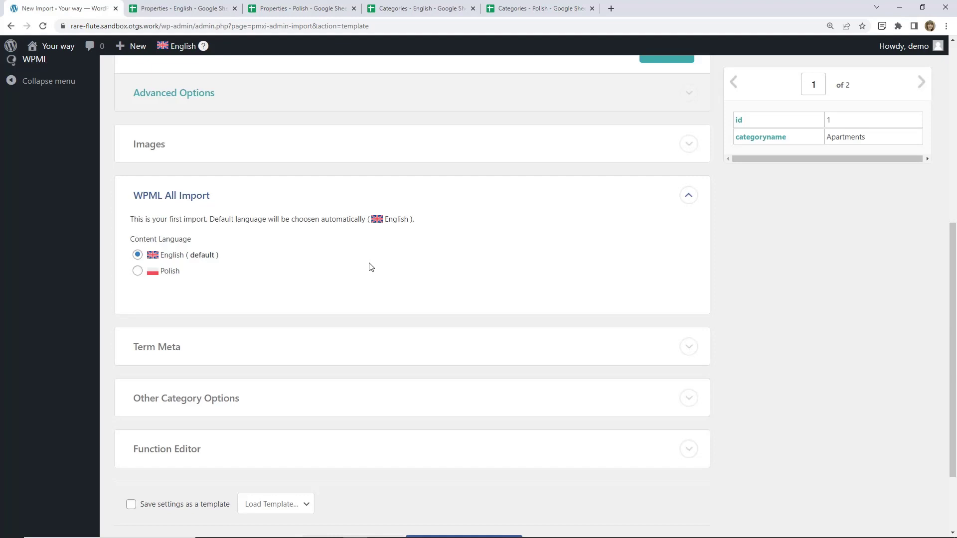
scroll(475, 256, down, 2)
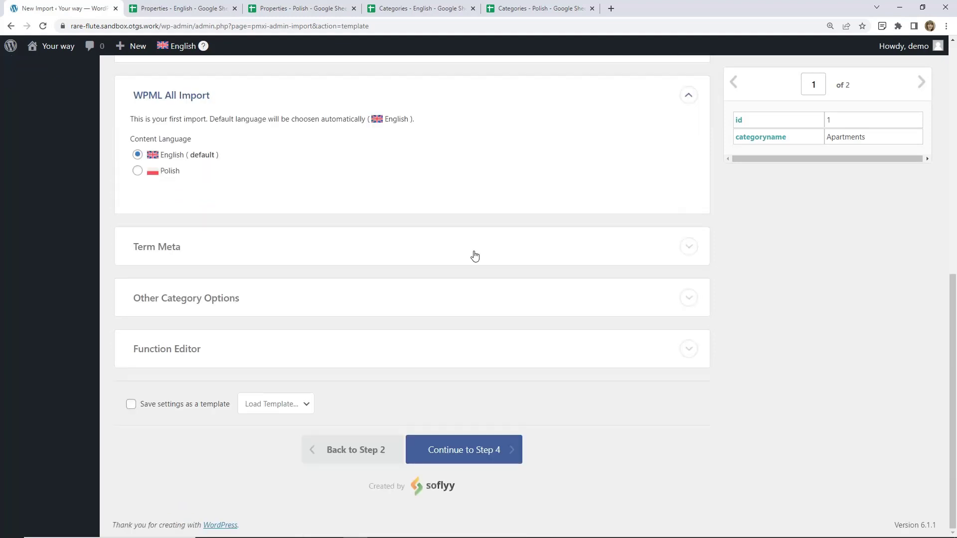
click(443, 298)
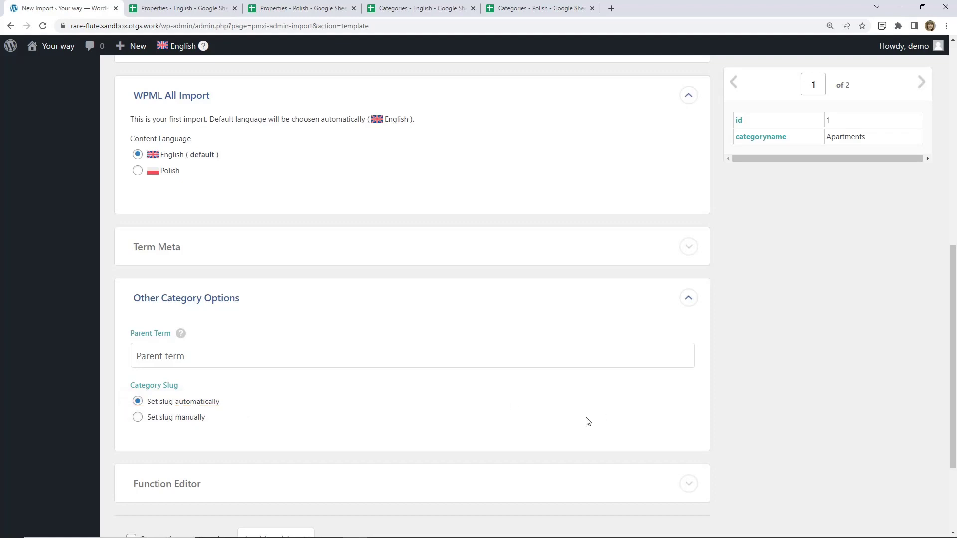
scroll(588, 421, down, 3)
click(492, 454)
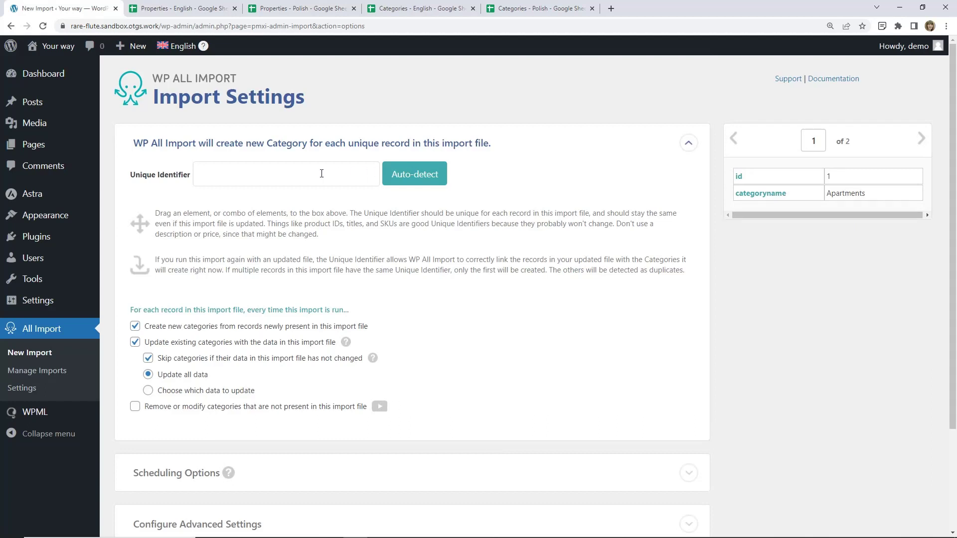
Step: Use the id element as the import's unique identifier and review the advanced settings
drag(740, 178, 331, 182)
scroll(501, 387, down, 3)
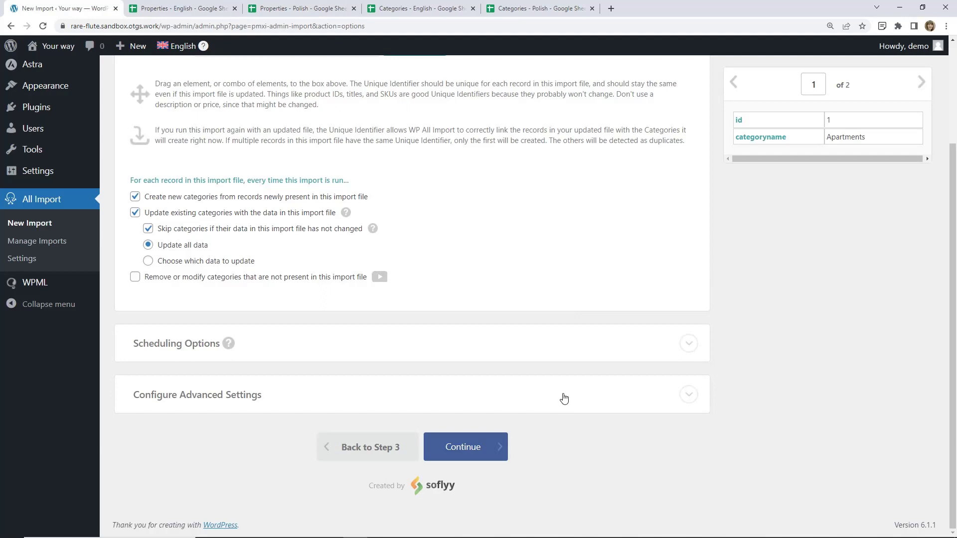
click(565, 398)
scroll(564, 398, down, 3)
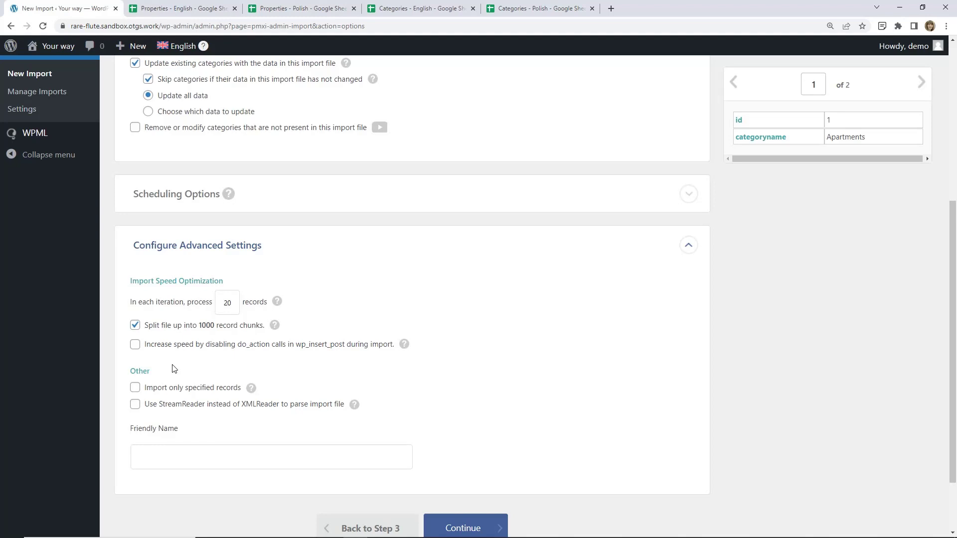
scroll(192, 382, down, 2)
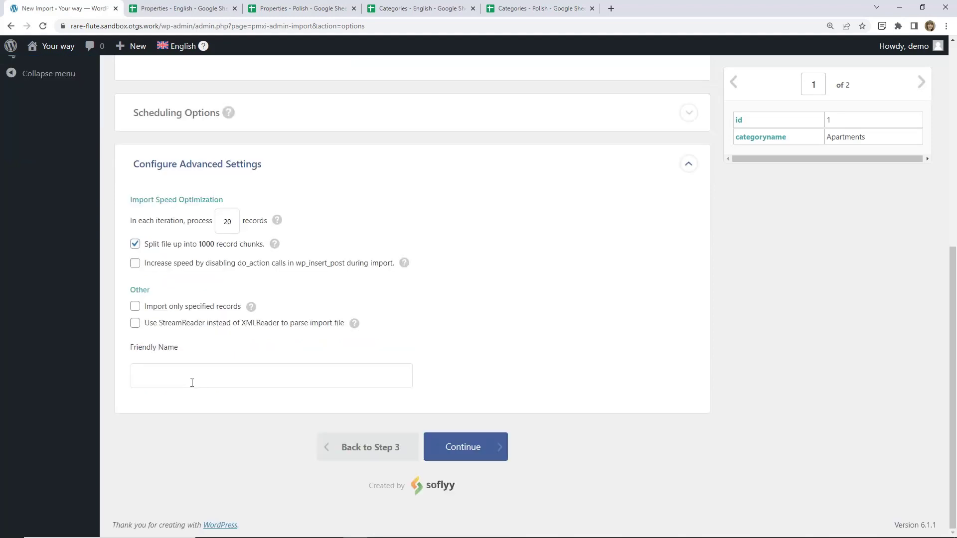
Step: Confirm and run the English categories import, and check the post categories list
click(475, 448)
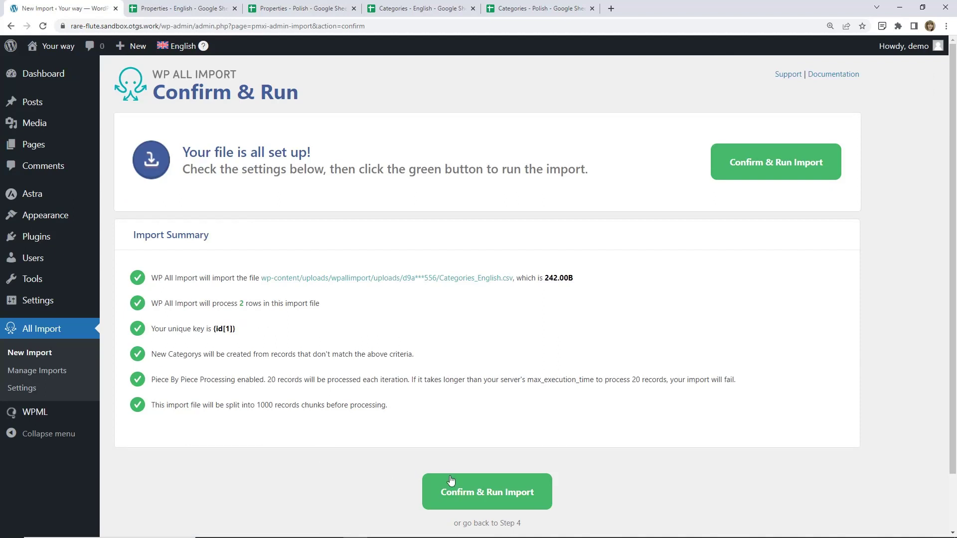
click(471, 501)
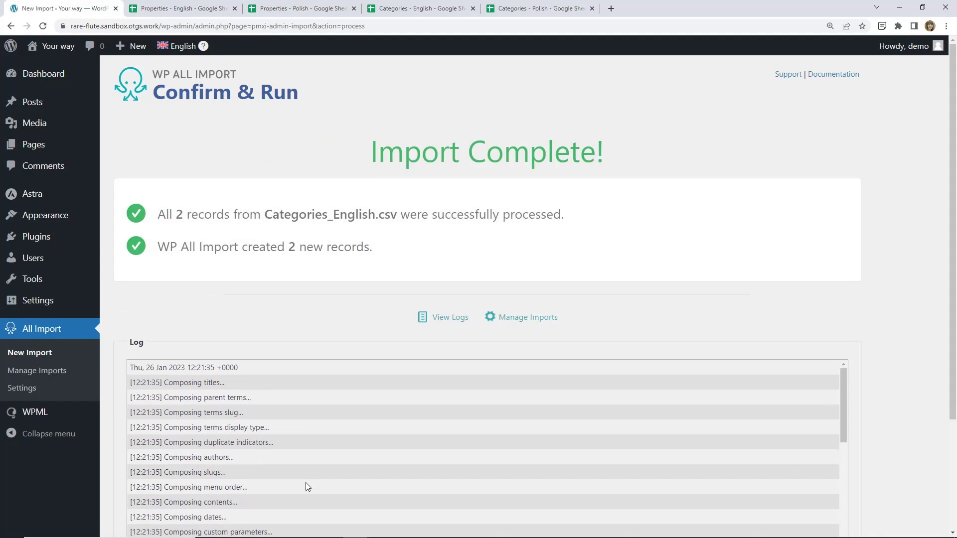
mouse_move(22, 102)
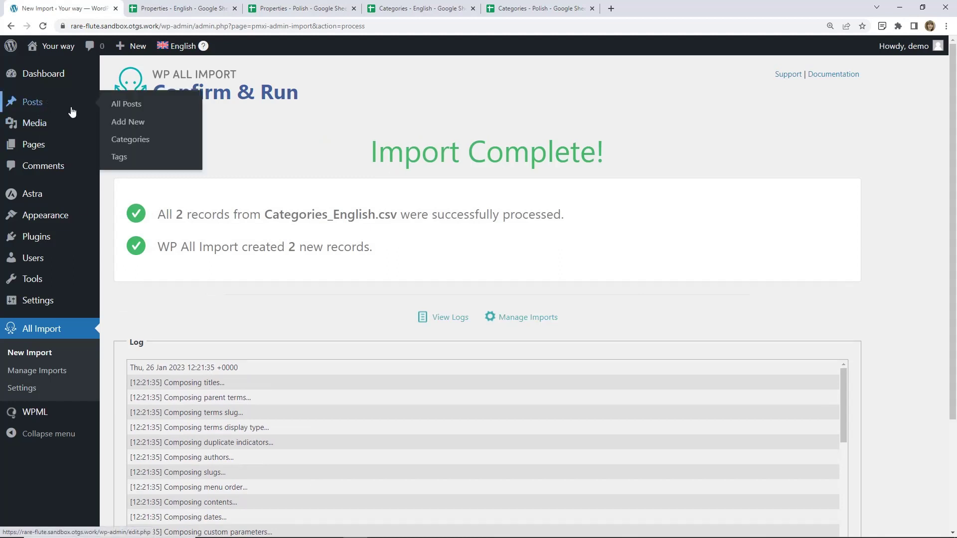
click(131, 139)
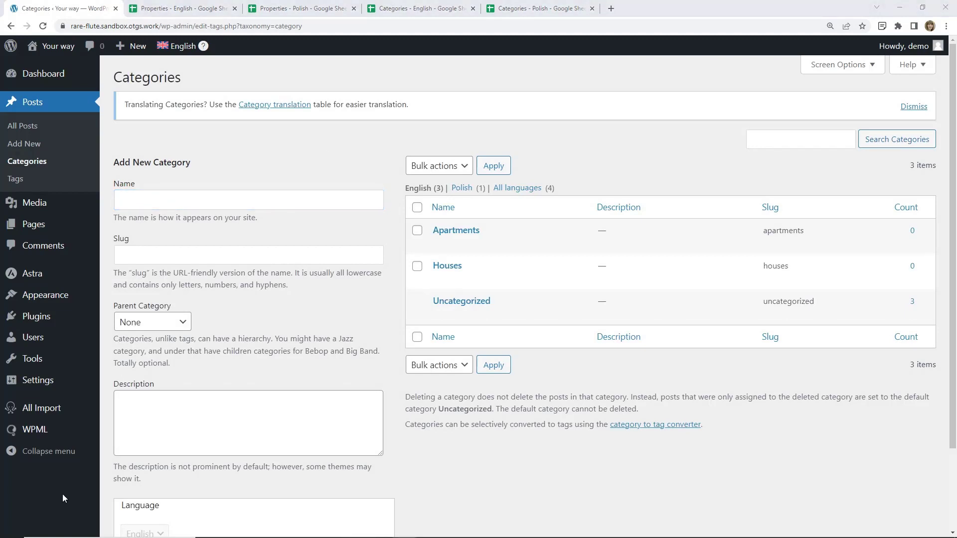
Step: Start another new import and upload the Categories - Polish CSV file
mouse_move(53, 411)
click(115, 413)
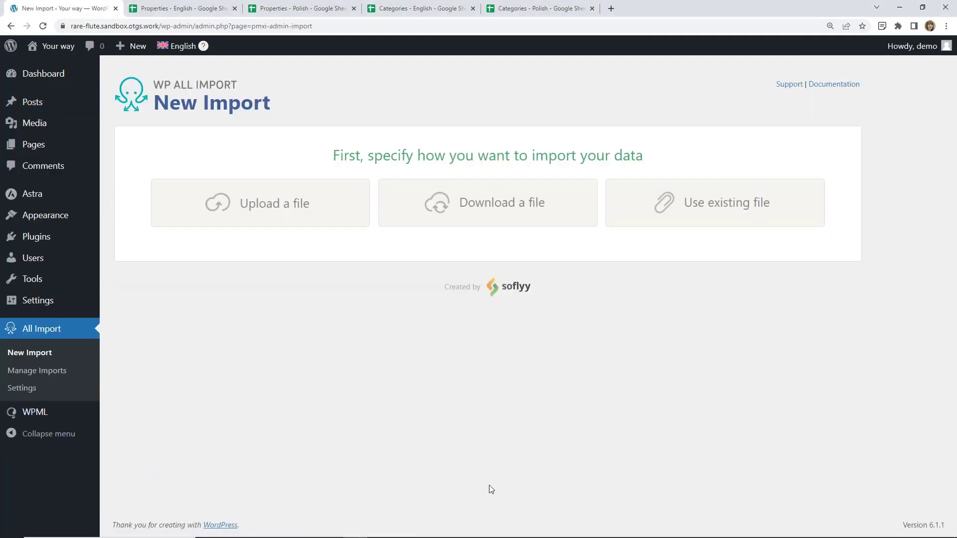
click(294, 205)
click(120, 88)
click(440, 342)
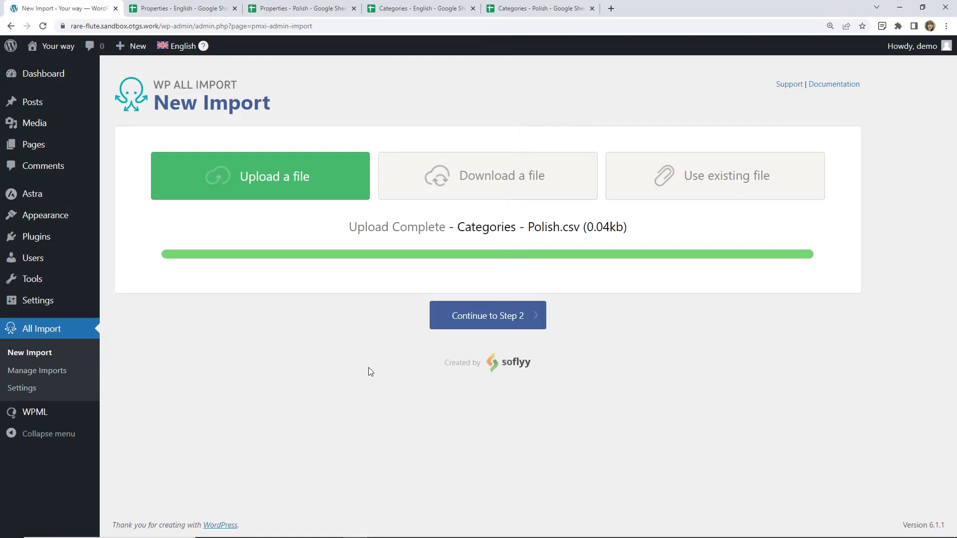
Step: Set the import to create new Taxonomies terms in Categories, and continue past the import file review
click(473, 411)
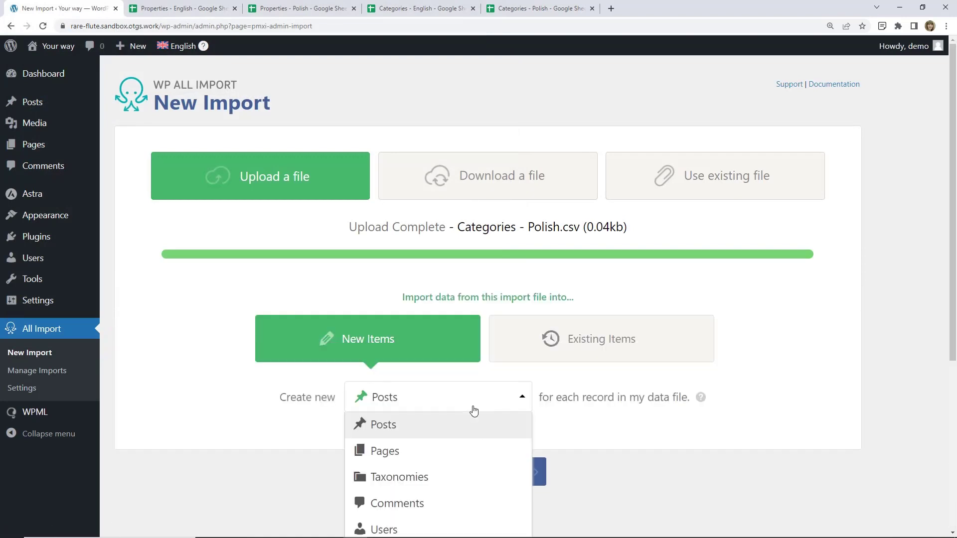
click(413, 486)
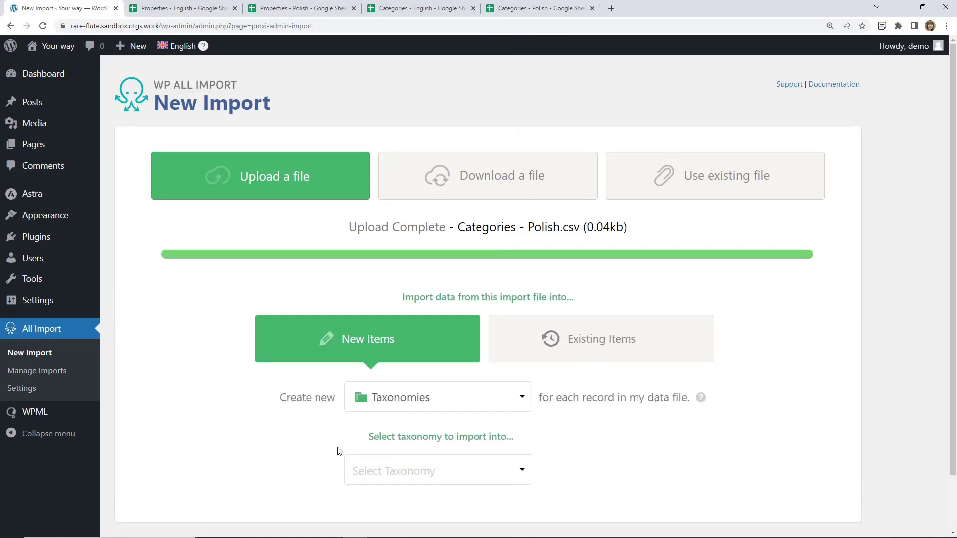
click(389, 468)
scroll(264, 464, down, 2)
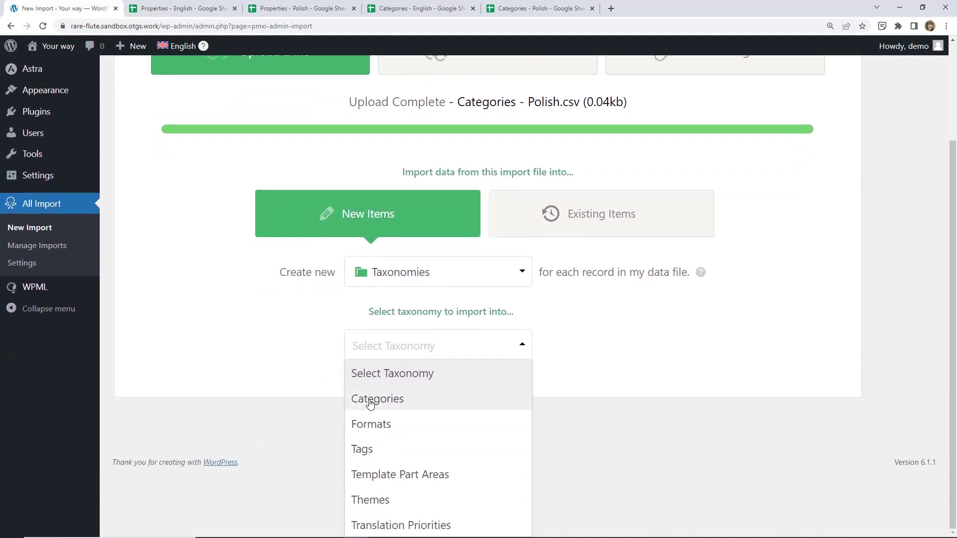
click(370, 397)
click(494, 439)
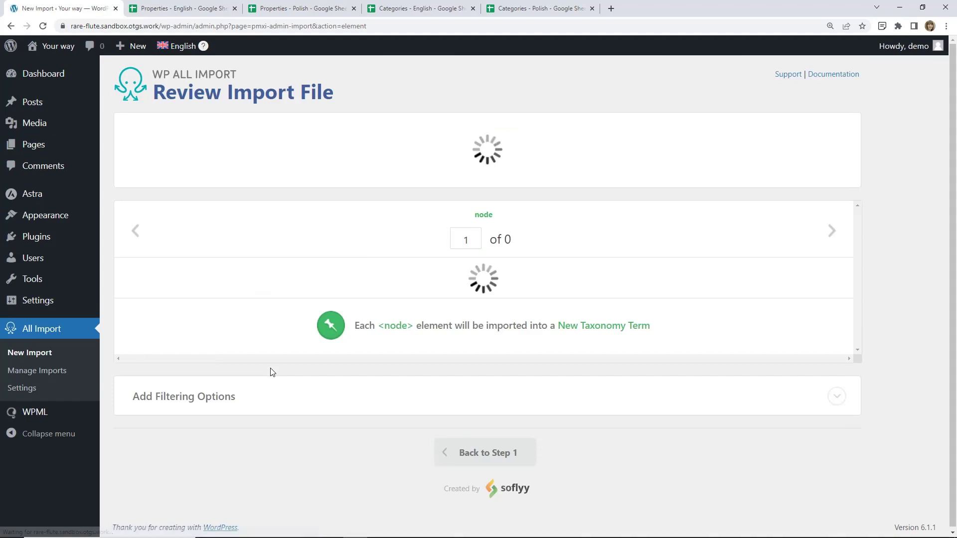
click(796, 164)
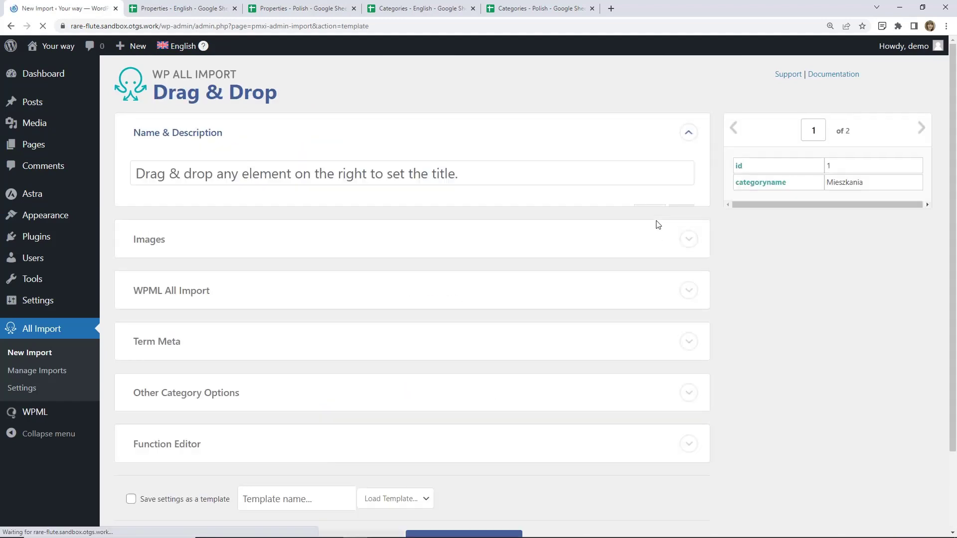
Step: Map the categoryname element to the category name and set the WPML content language to Polish
drag(769, 185, 378, 174)
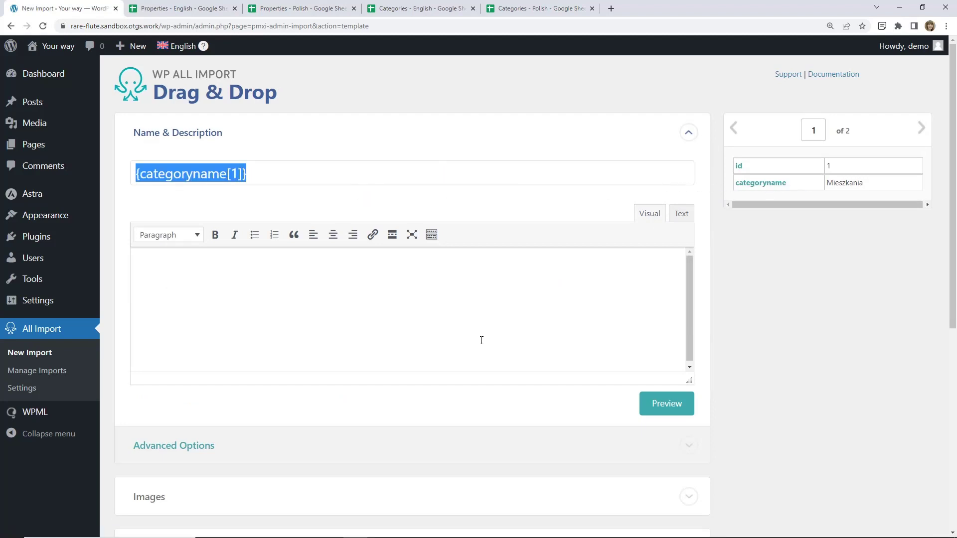
scroll(573, 363, down, 7)
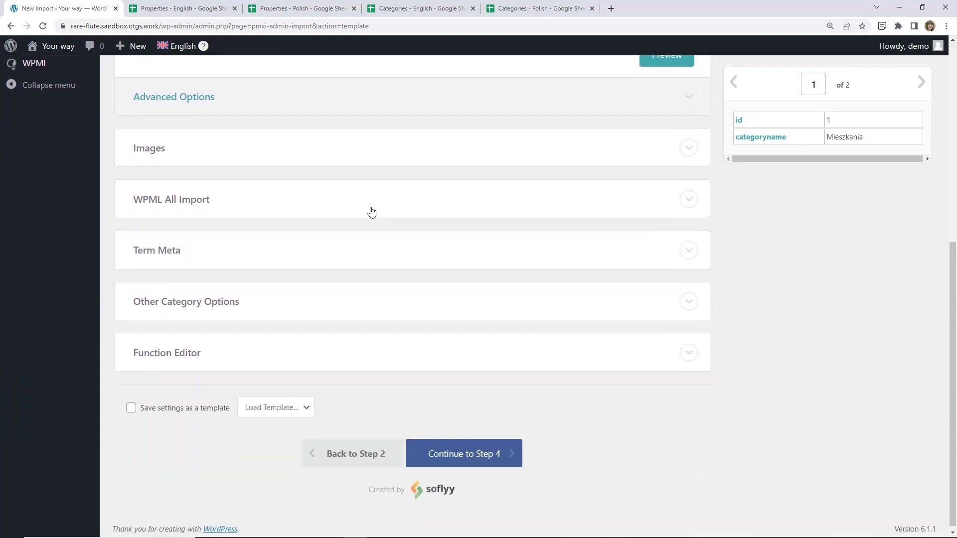
click(371, 212)
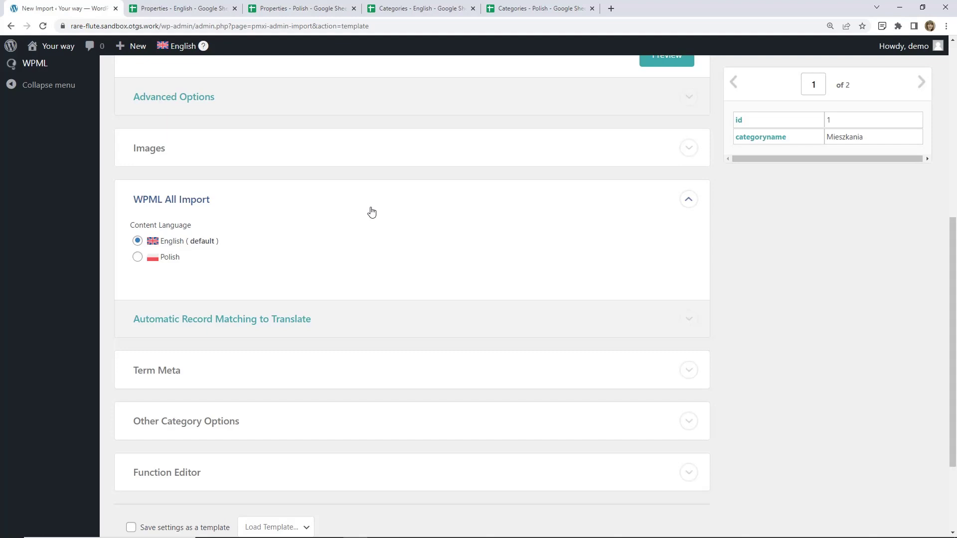
click(170, 259)
Step: Set automatic record matching to Define parent import with Categories_English.csv as the import to translate, keeping {id[1]} as the parent's unique identifier
click(211, 324)
scroll(416, 276, down, 2)
scroll(416, 276, down, 1)
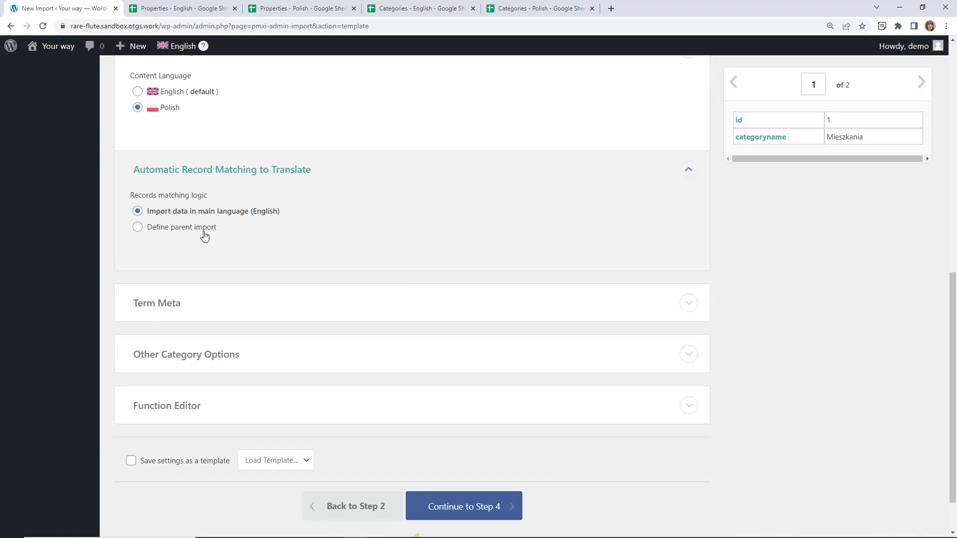
click(187, 230)
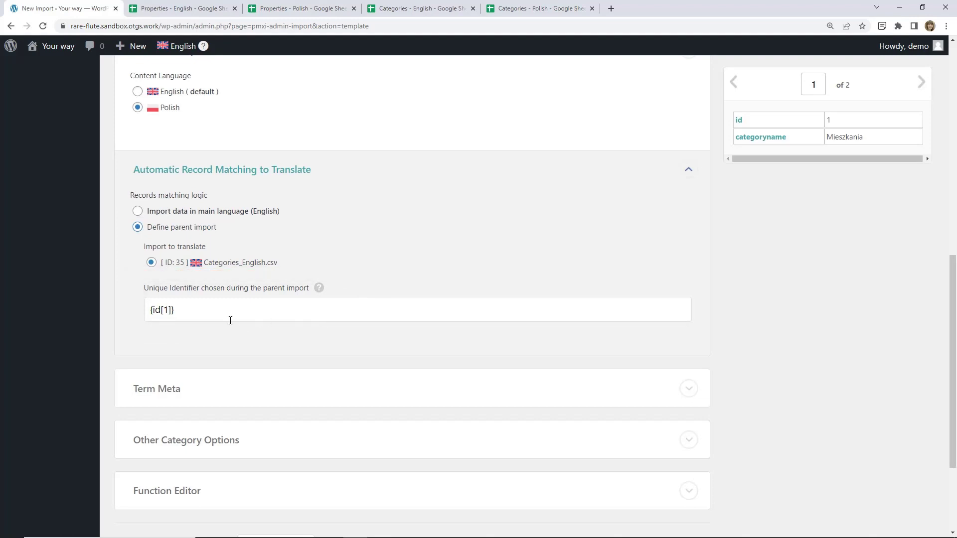
drag(194, 312, 136, 312)
click(604, 255)
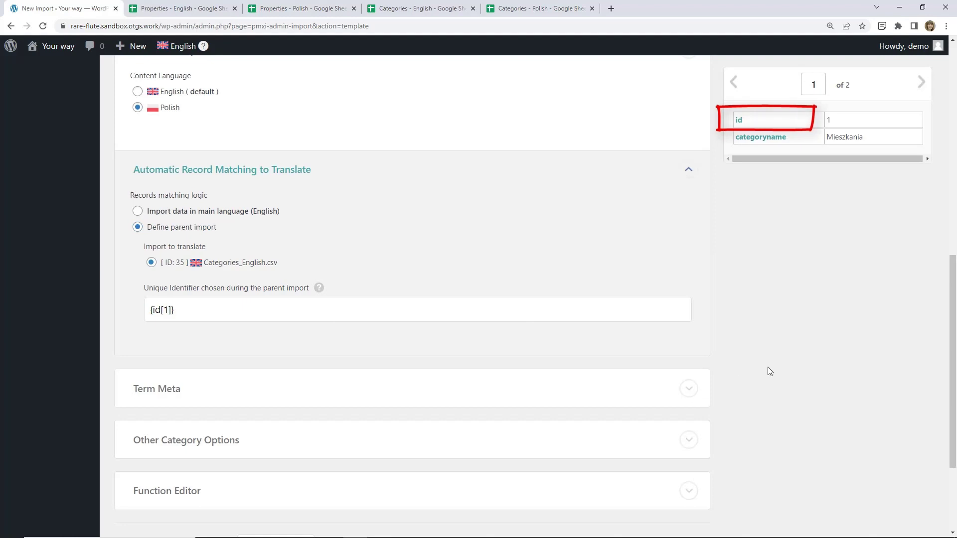
Step: Compare the Id columns of the Categories - English and Categories - Polish spreadsheets, and return to the WordPress import
click(421, 9)
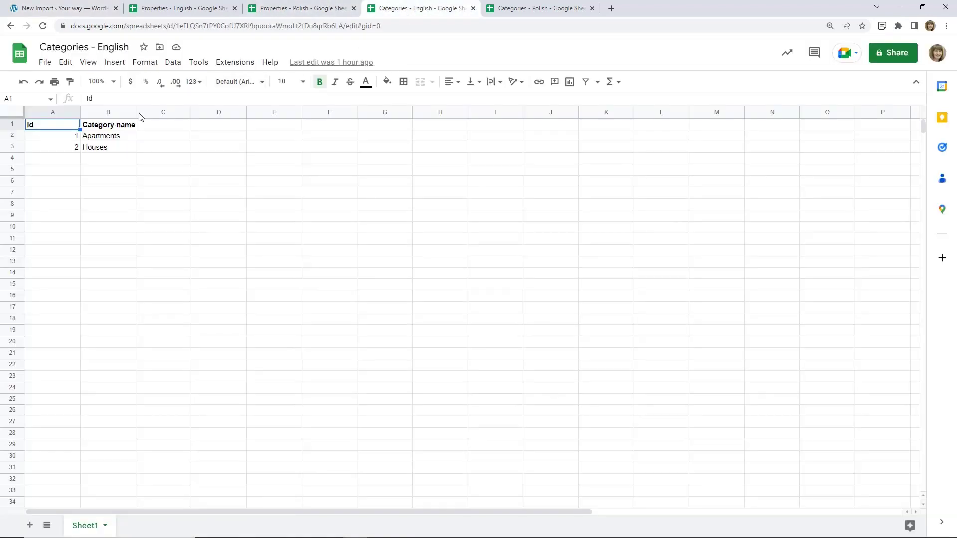
click(530, 9)
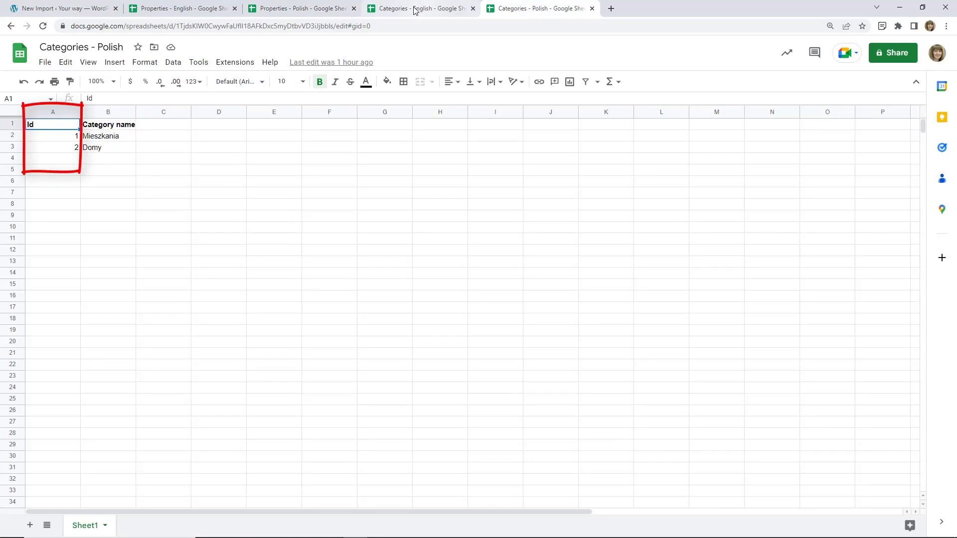
click(416, 10)
click(514, 10)
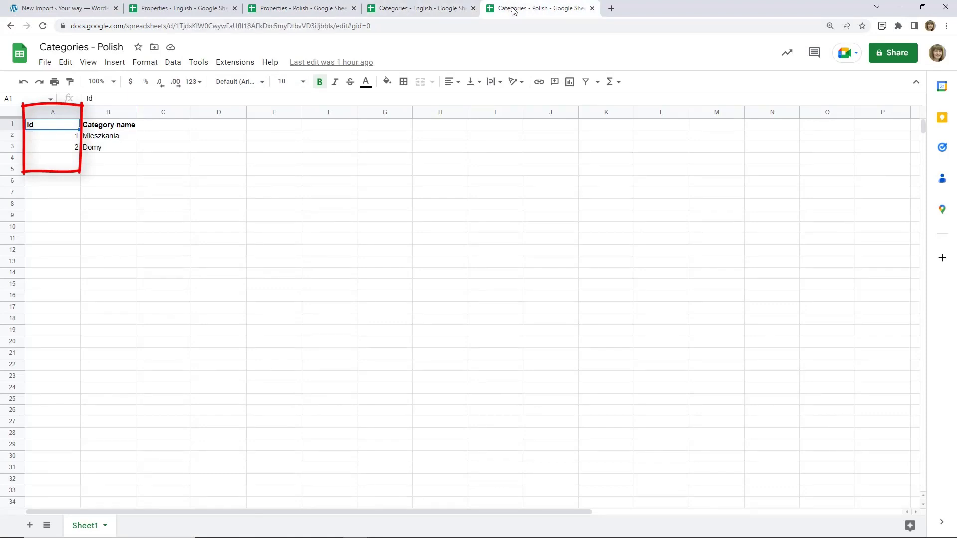
click(100, 7)
Step: Use the id element as the unique identifier in the import settings, and confirm and run the Polish categories import
scroll(815, 399, down, 1)
scroll(815, 403, down, 1)
click(496, 459)
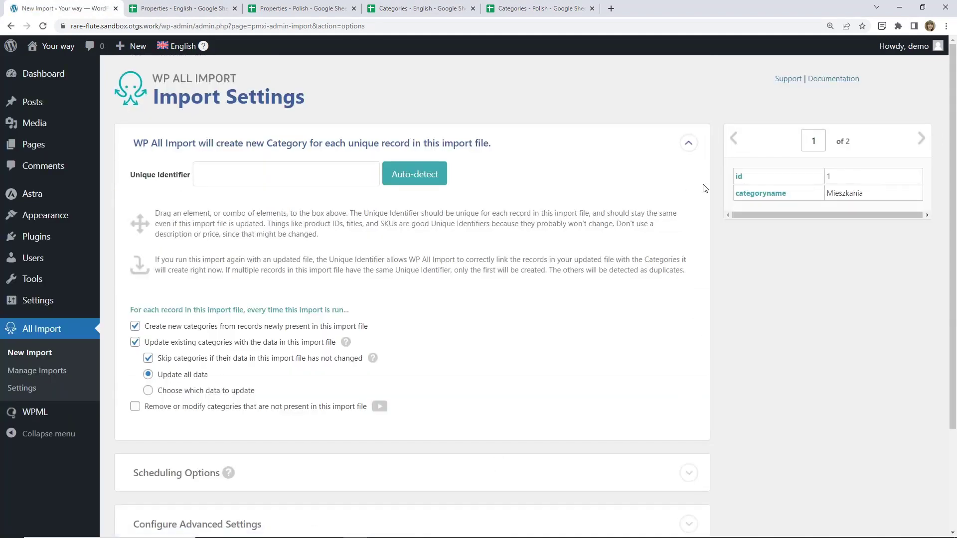
drag(739, 176, 267, 177)
scroll(511, 379, down, 3)
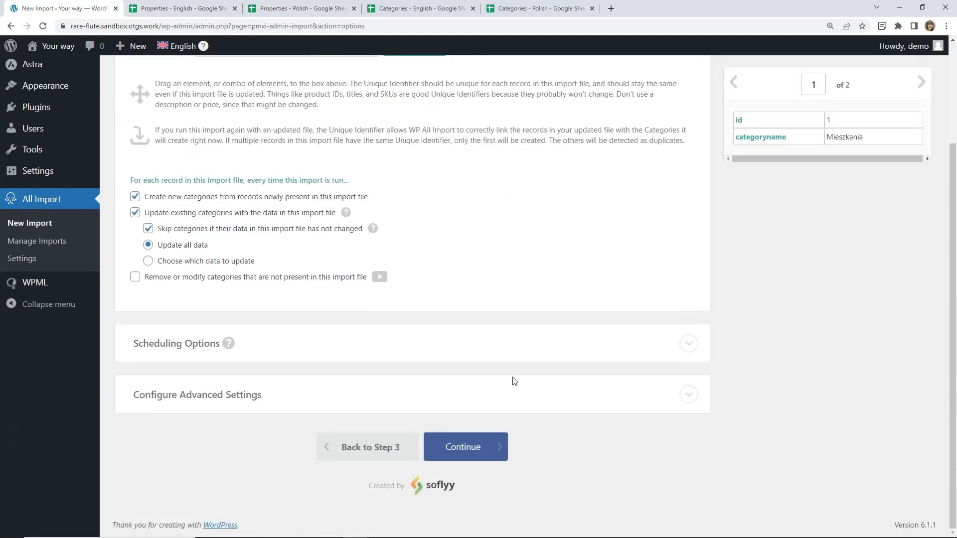
click(465, 449)
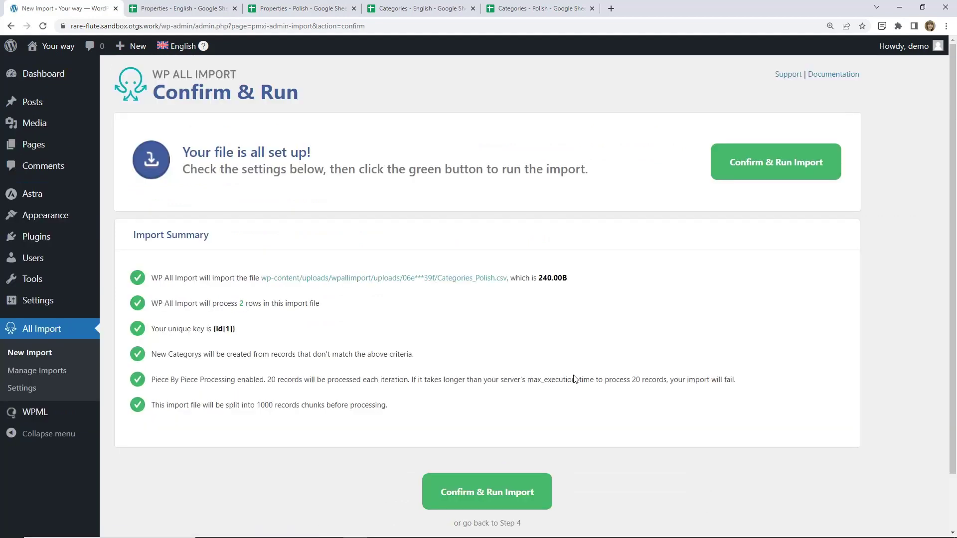
click(495, 502)
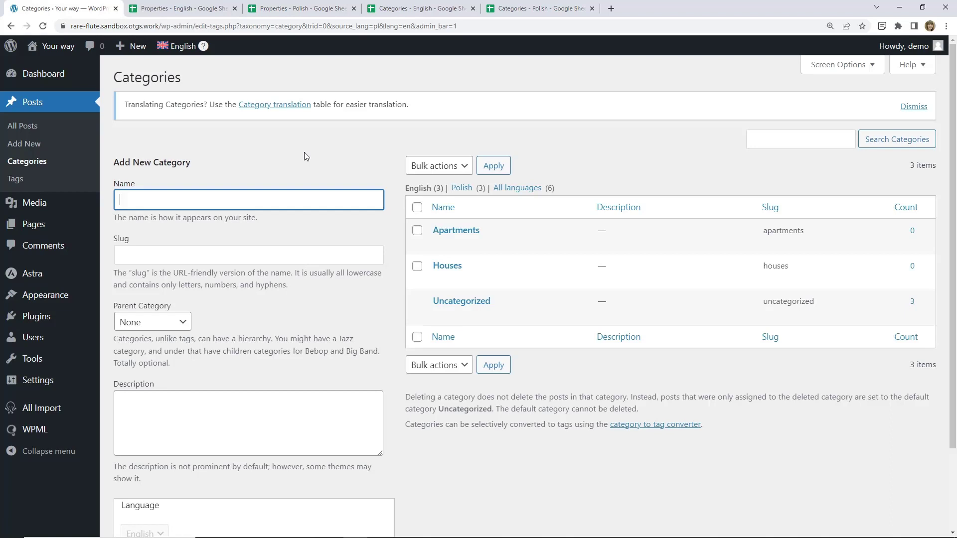
Step: Display the post categories in all languages and open the Category translation table
mouse_move(204, 46)
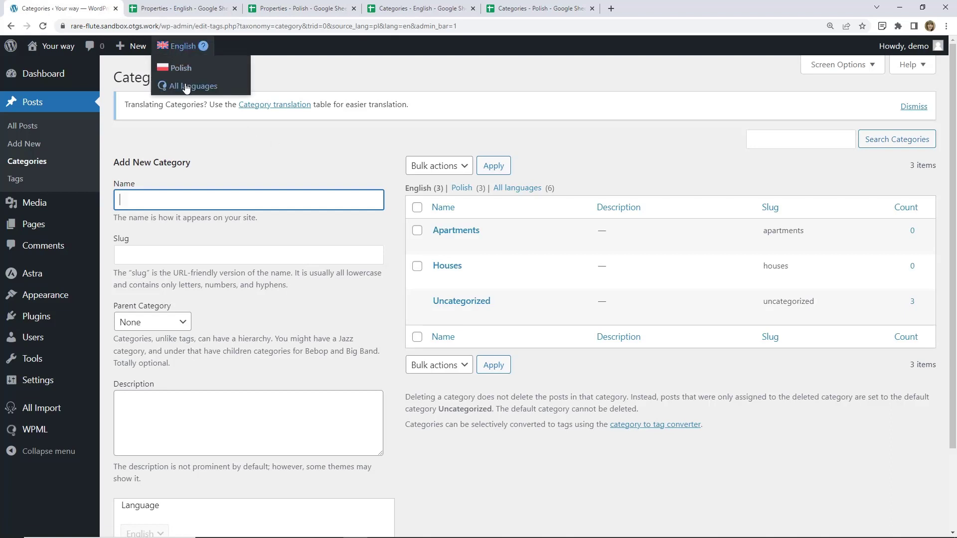
click(186, 86)
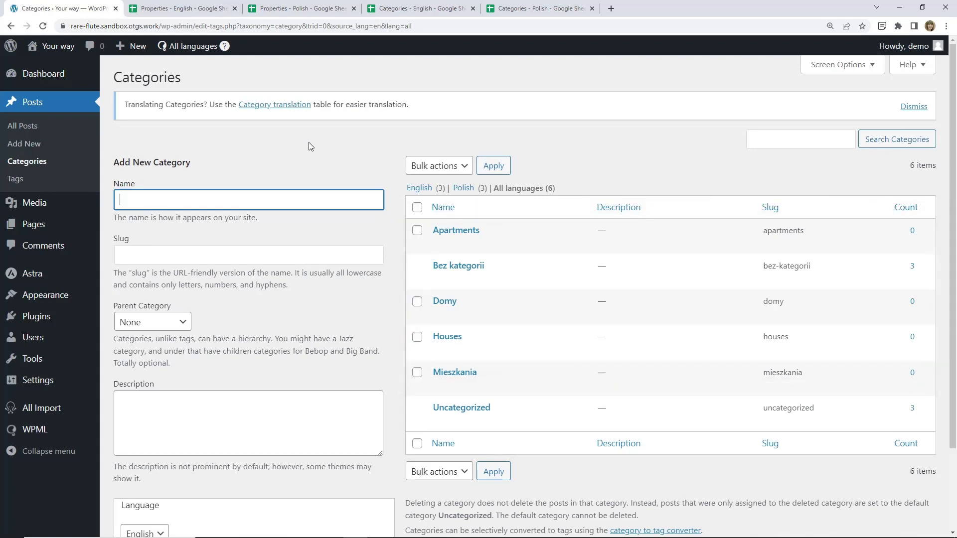
click(275, 106)
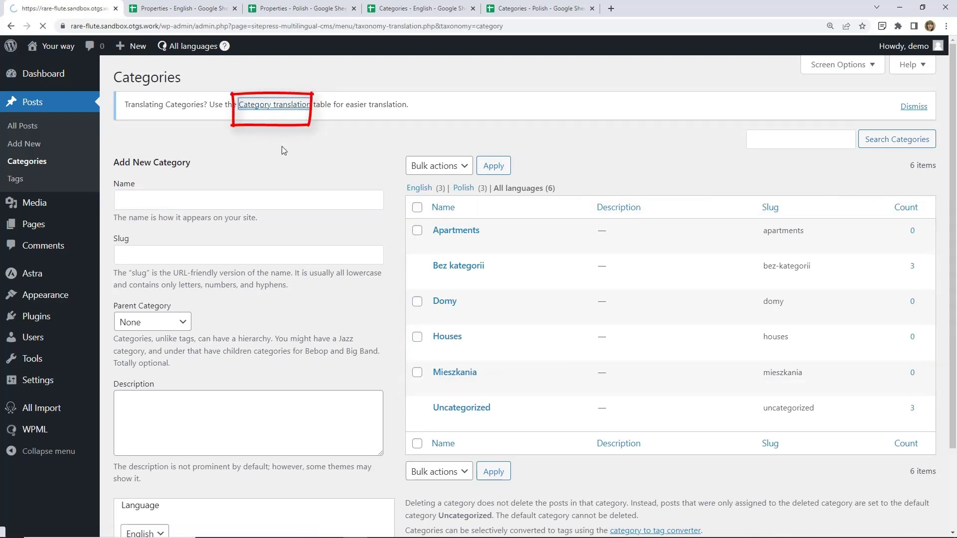
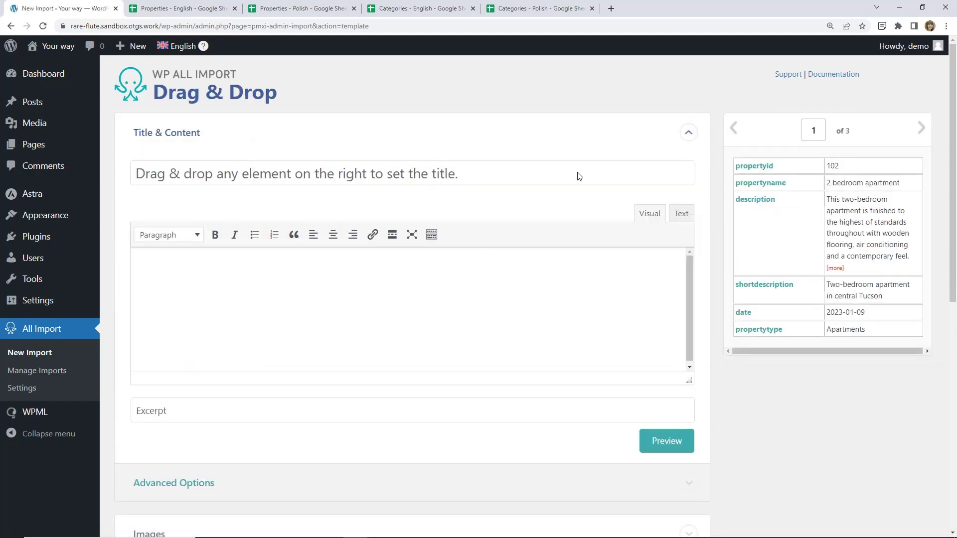
Step: Map propertyname to the post title, description to the content, and shortdescription to the excerpt for the English properties import
drag(778, 186, 496, 170)
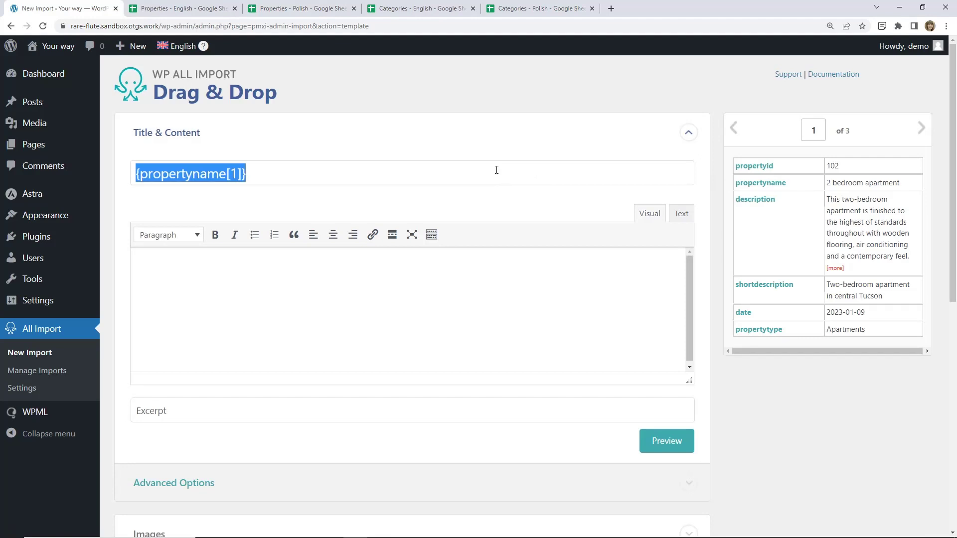
click(441, 310)
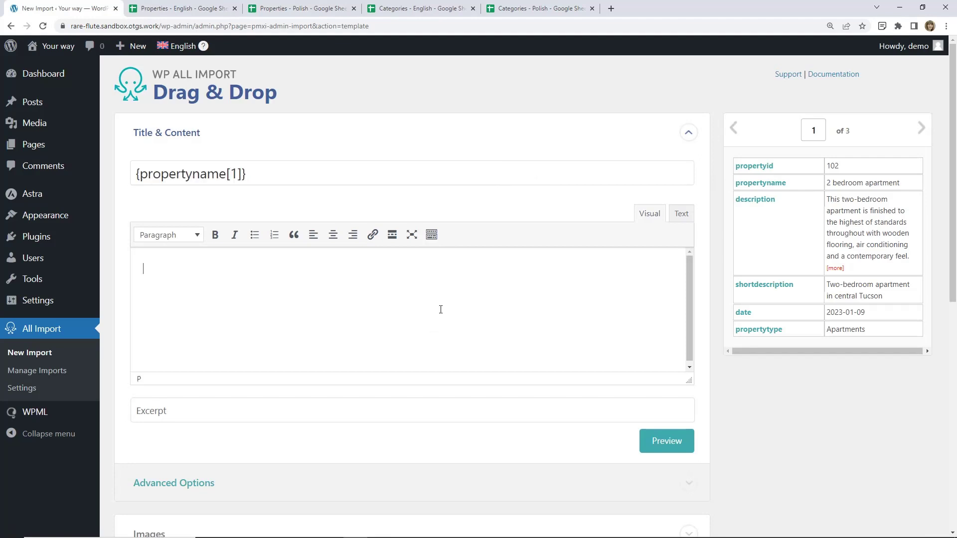
drag(762, 204, 400, 294)
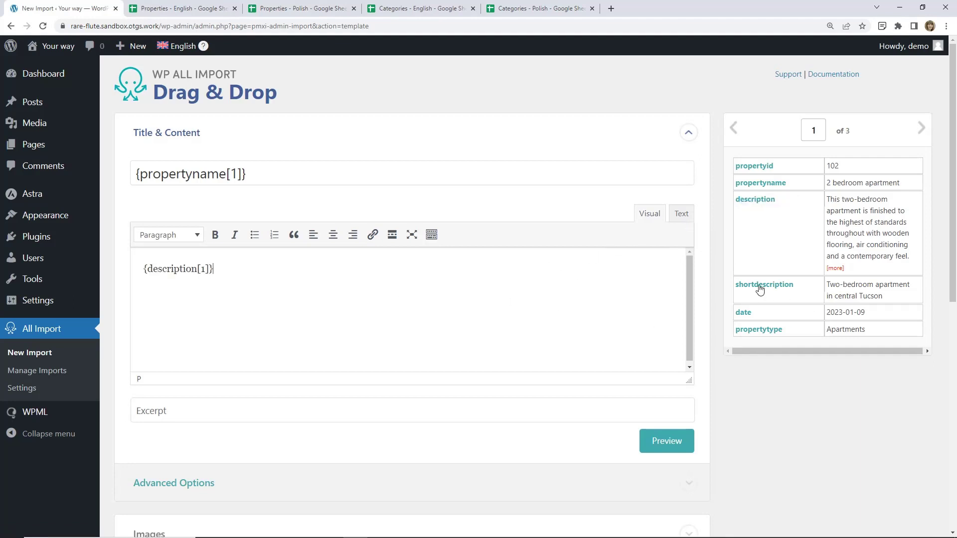
drag(760, 286, 262, 414)
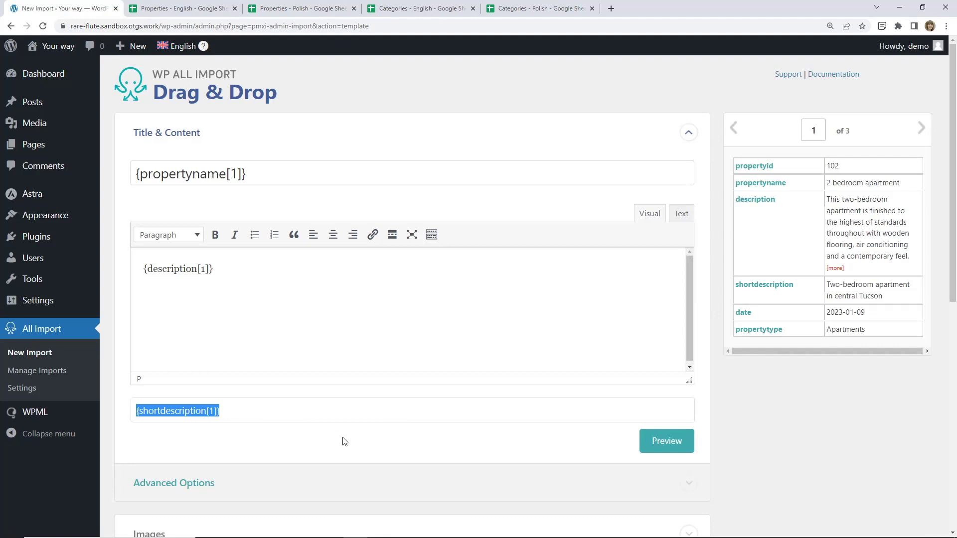
Step: Review the WPML All Import content language and record matching logic, keeping English and the main language import
scroll(349, 443, down, 2)
scroll(362, 444, down, 5)
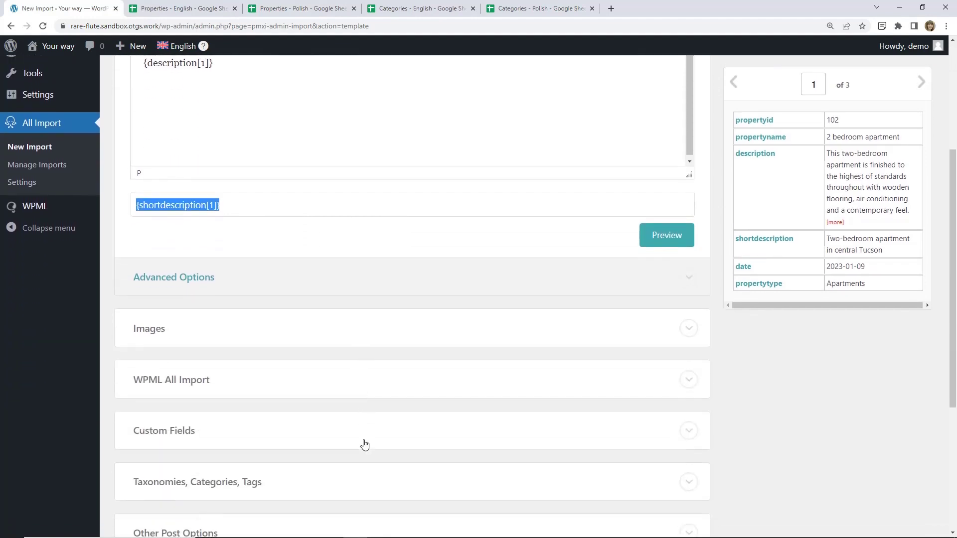
scroll(367, 444, down, 1)
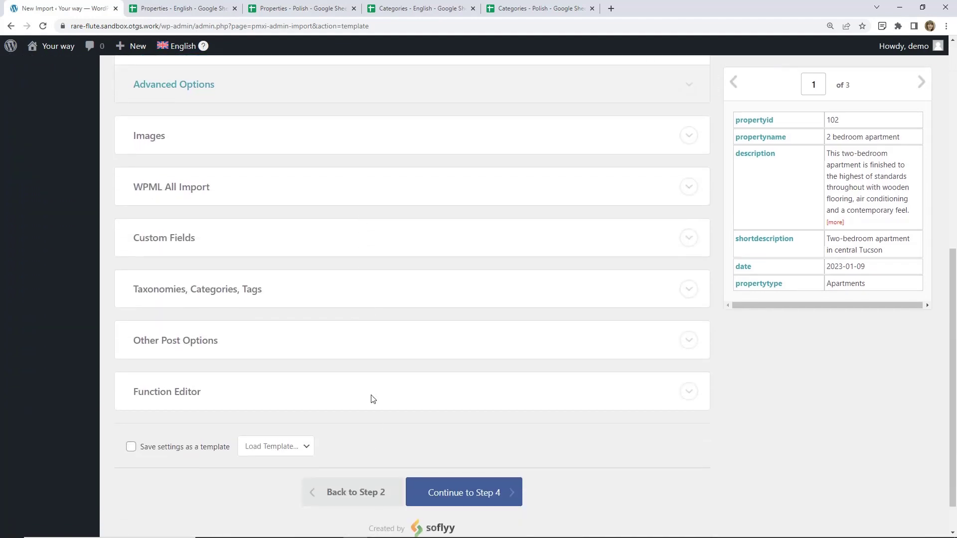
click(367, 191)
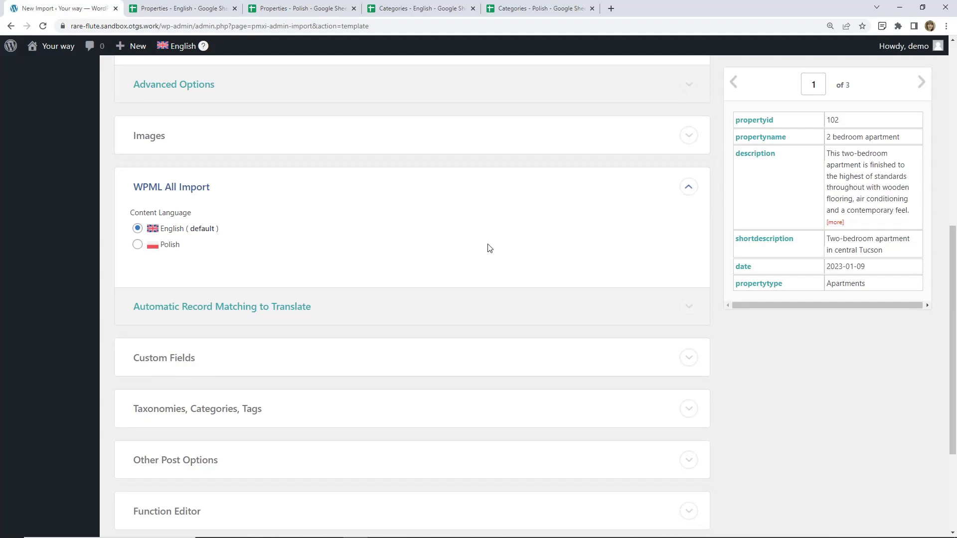
click(293, 308)
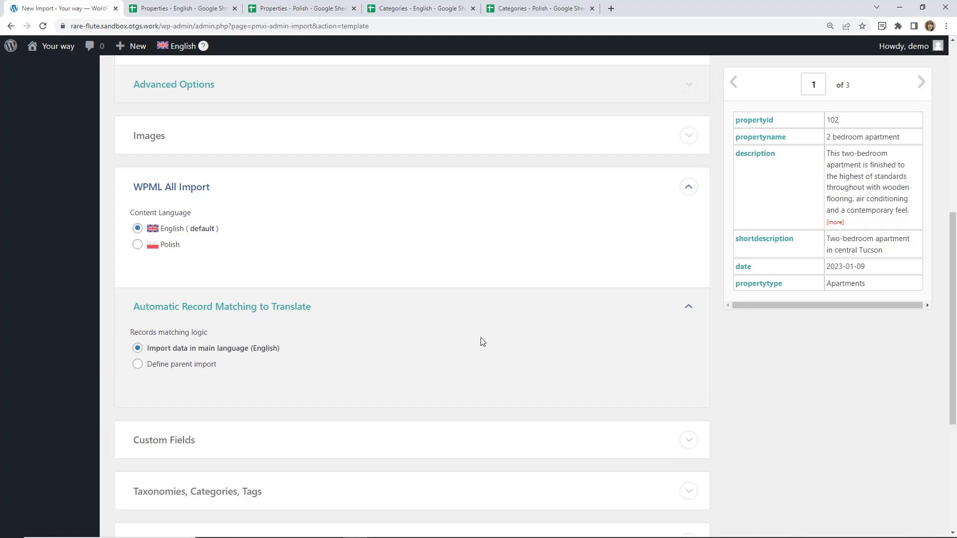
Step: Enable Categories with one category per post and map it to propertytype, checking the Properties - English spreadsheet
scroll(483, 342, down, 5)
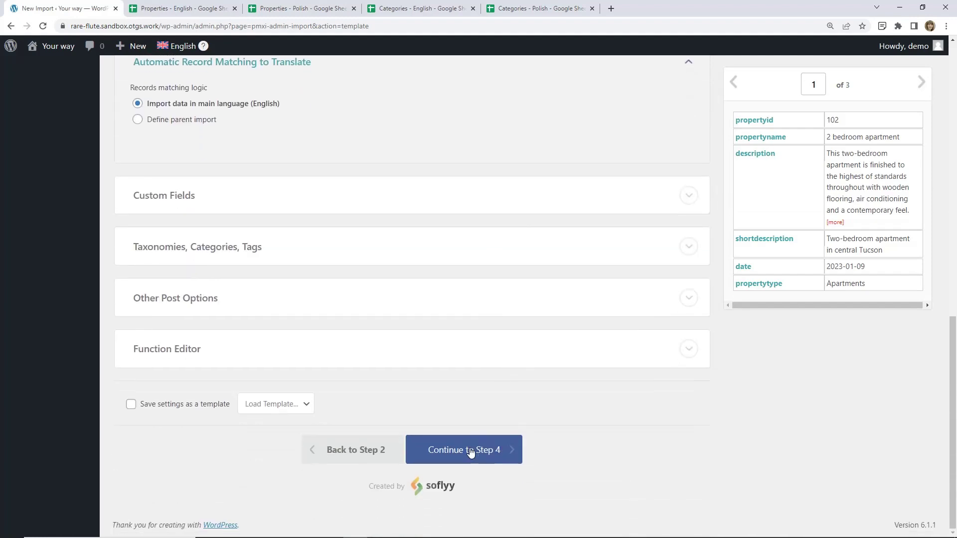
click(445, 247)
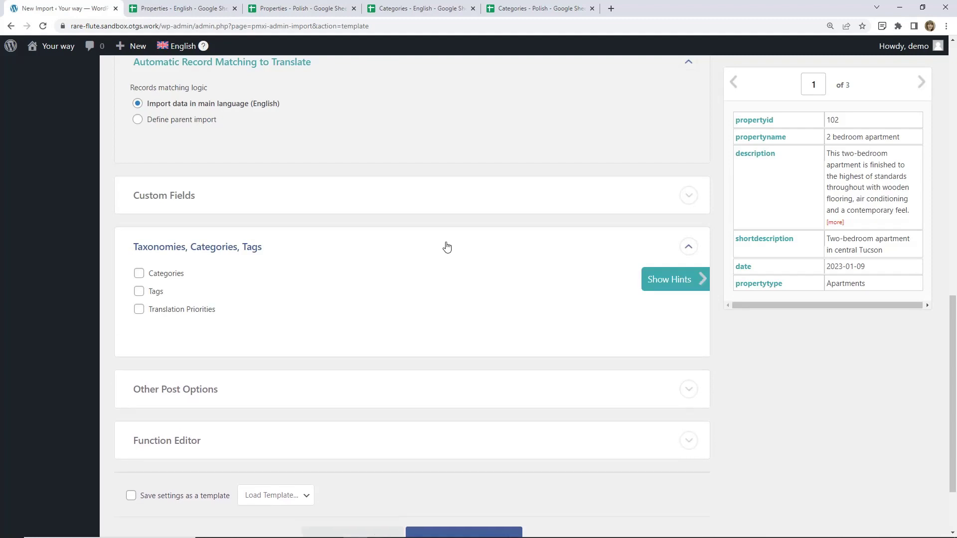
click(174, 277)
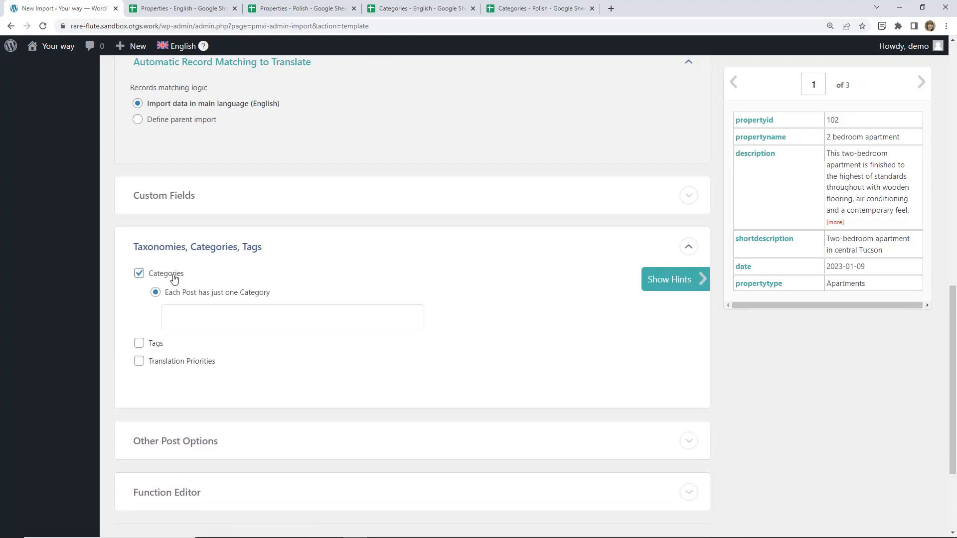
click(182, 9)
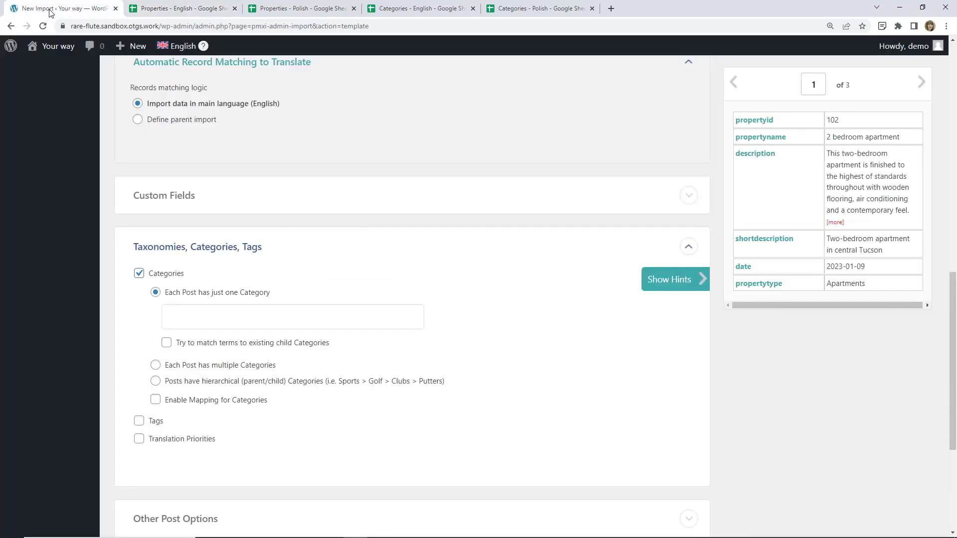
click(51, 10)
drag(764, 283, 249, 318)
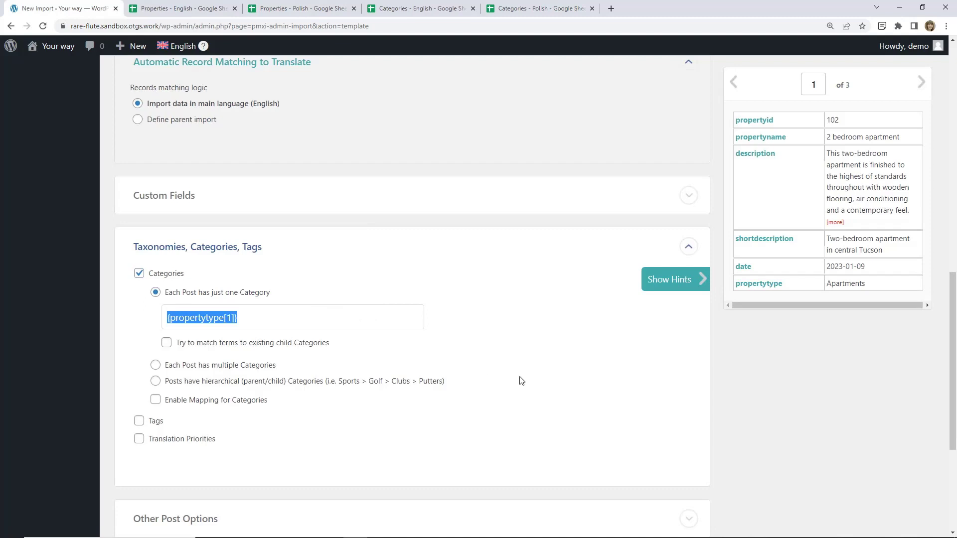
Step: In the other post options, replace the English properties' post date with the date element and continue to the import settings
scroll(523, 384, down, 4)
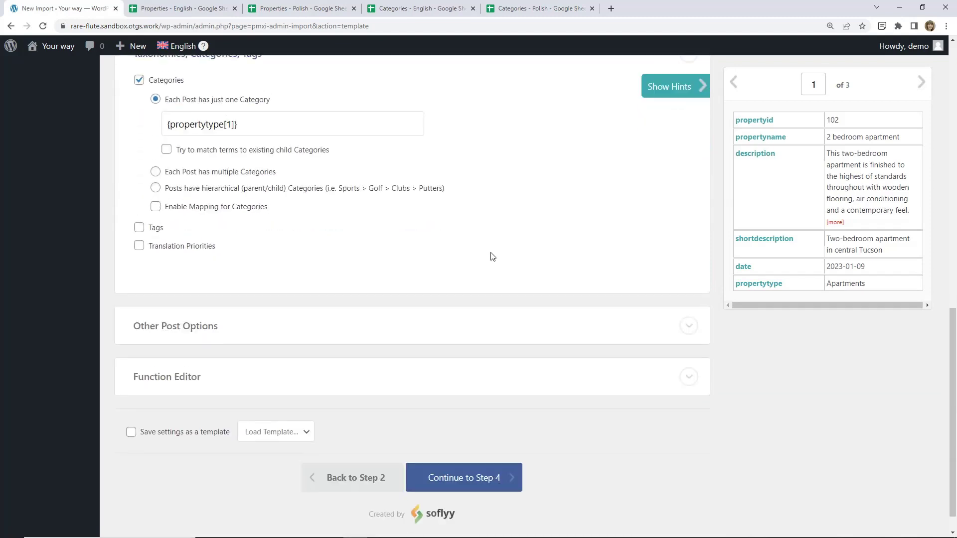
click(469, 305)
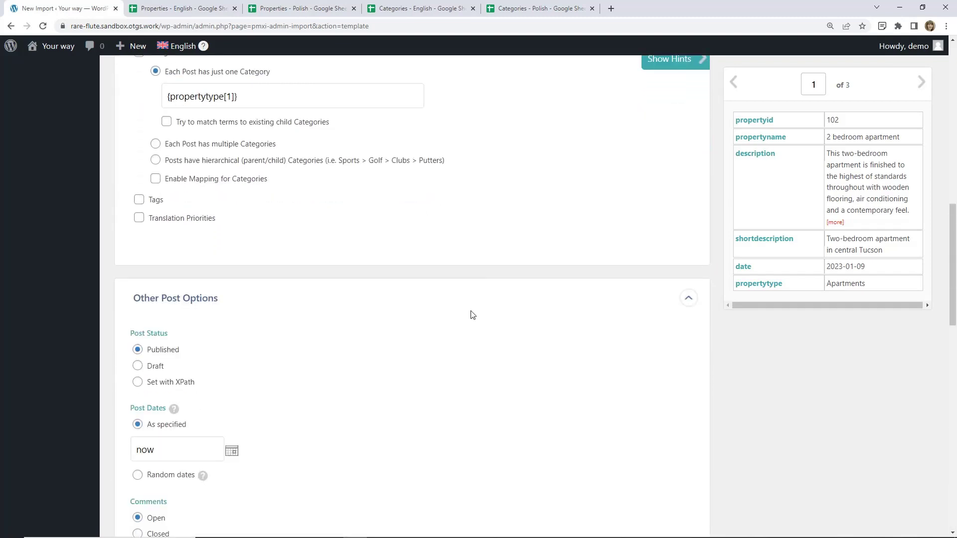
scroll(273, 349, down, 2)
drag(165, 350, 130, 350)
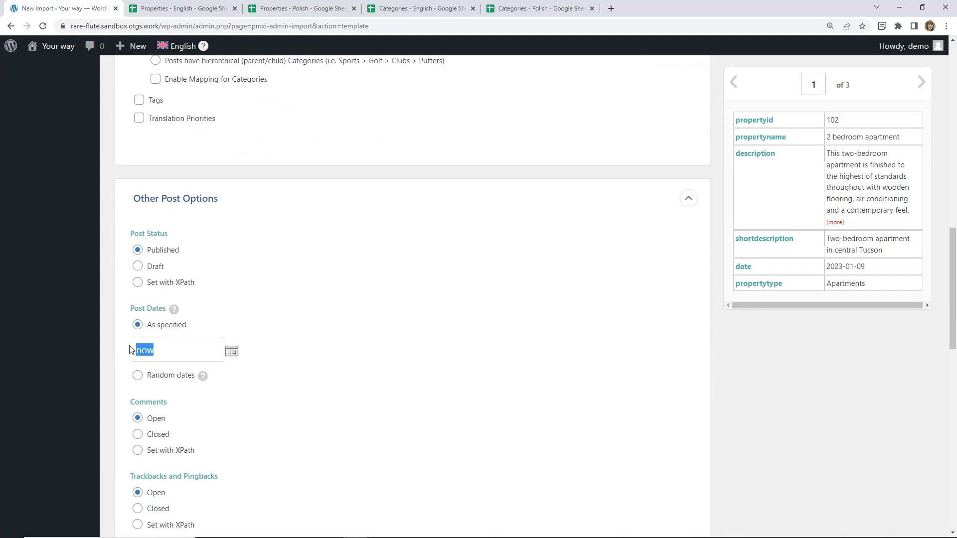
key(BackSpace)
drag(746, 267, 163, 351)
scroll(499, 448, down, 12)
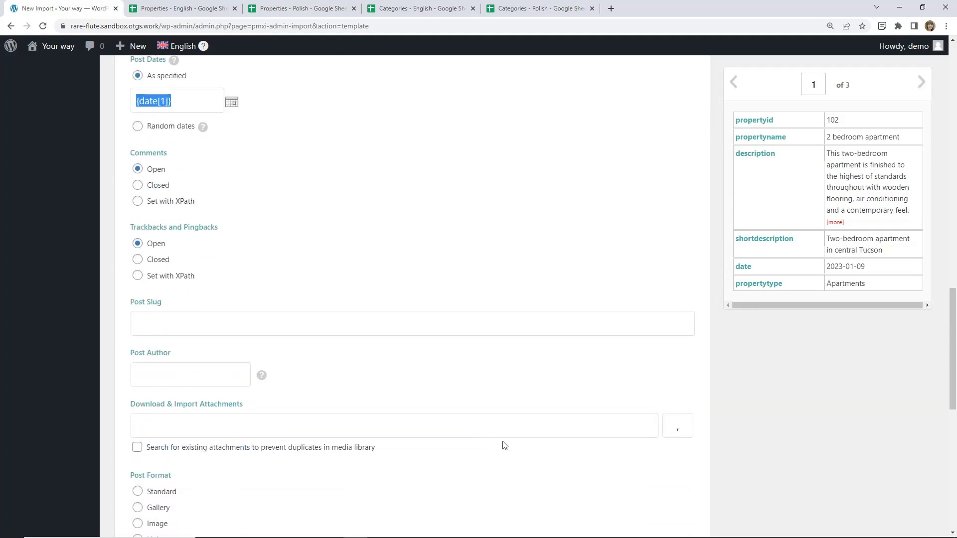
scroll(507, 451, down, 2)
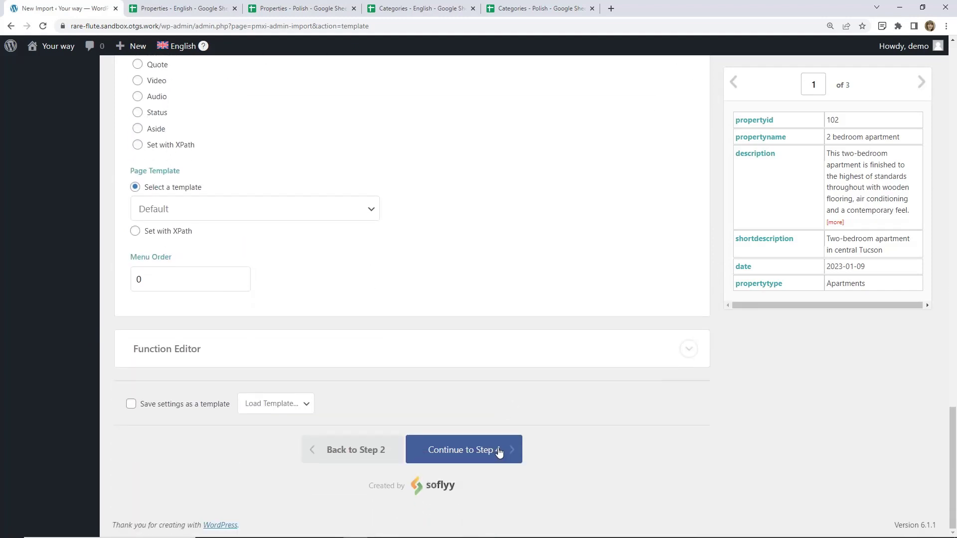
click(497, 451)
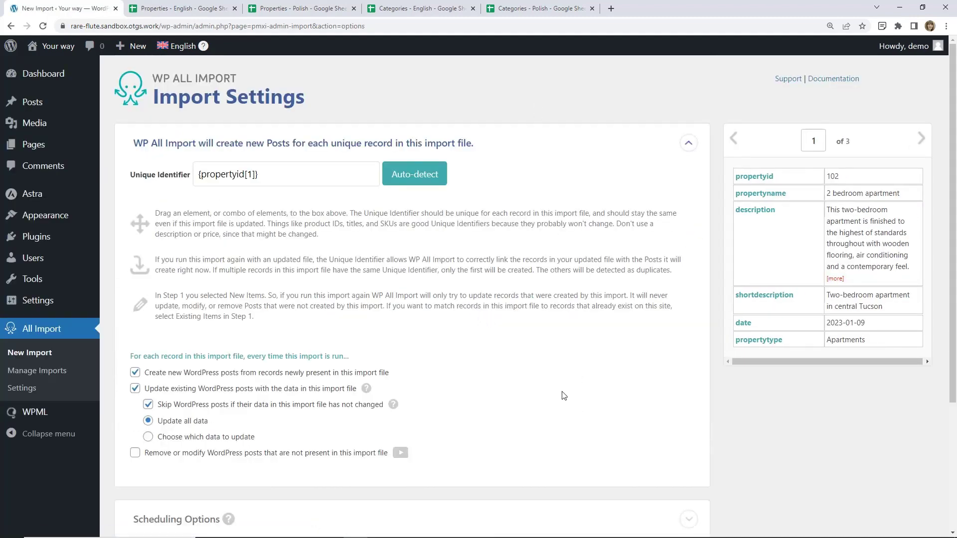
Step: Check the advanced import speed settings, run the English properties import, and view the resulting posts list
scroll(576, 399, down, 3)
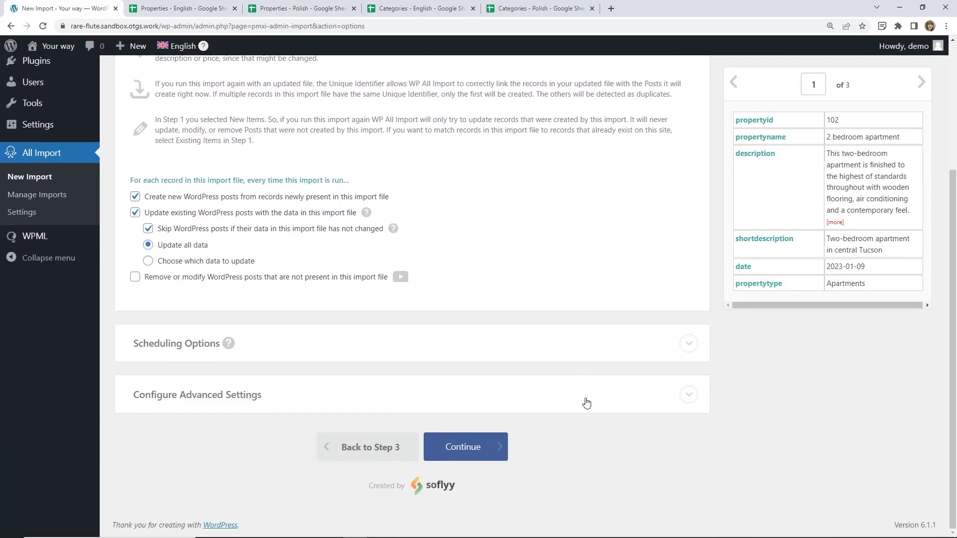
click(555, 404)
scroll(572, 410, down, 1)
scroll(572, 410, down, 4)
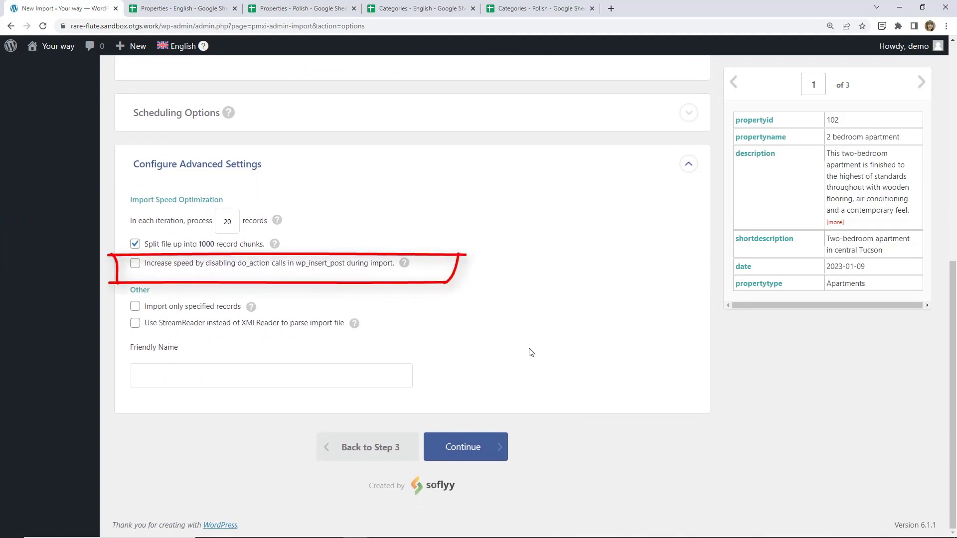
click(467, 449)
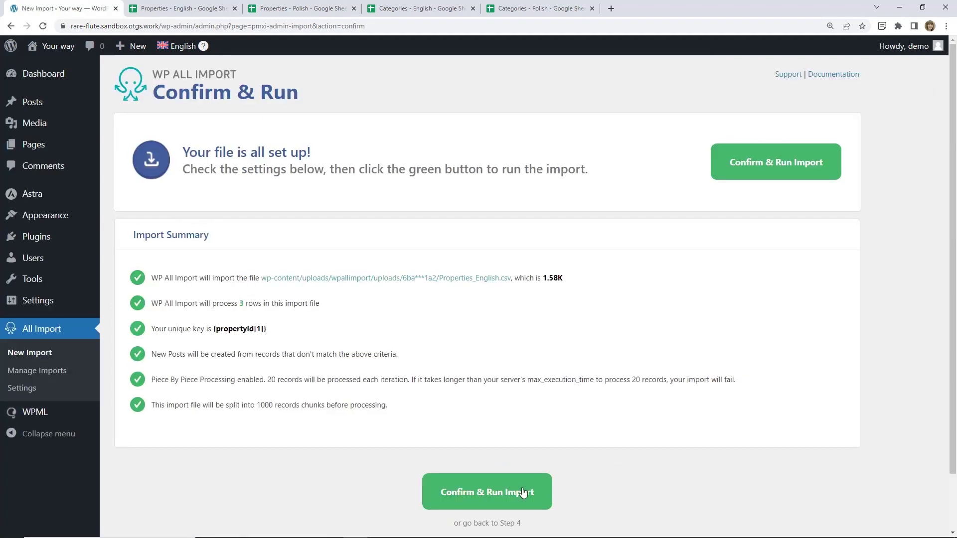
click(483, 491)
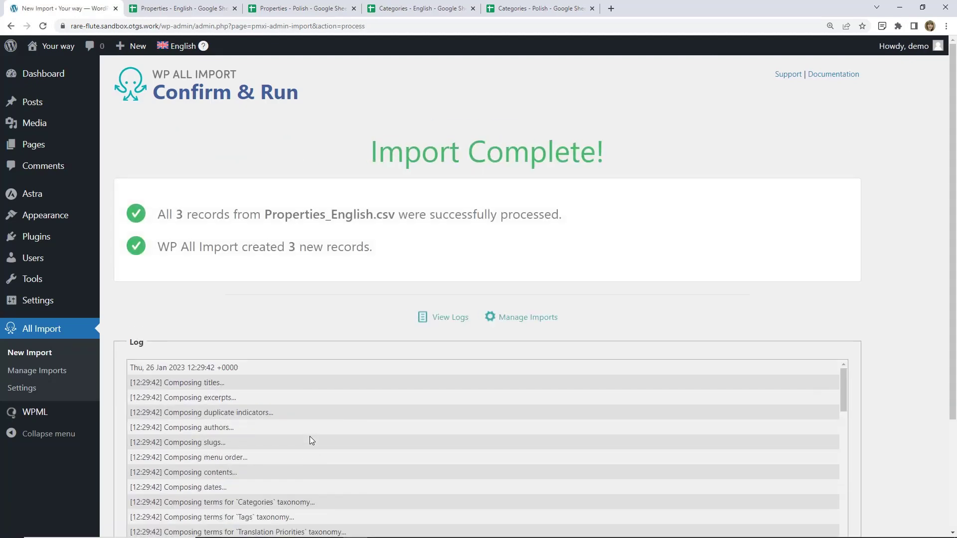
click(31, 105)
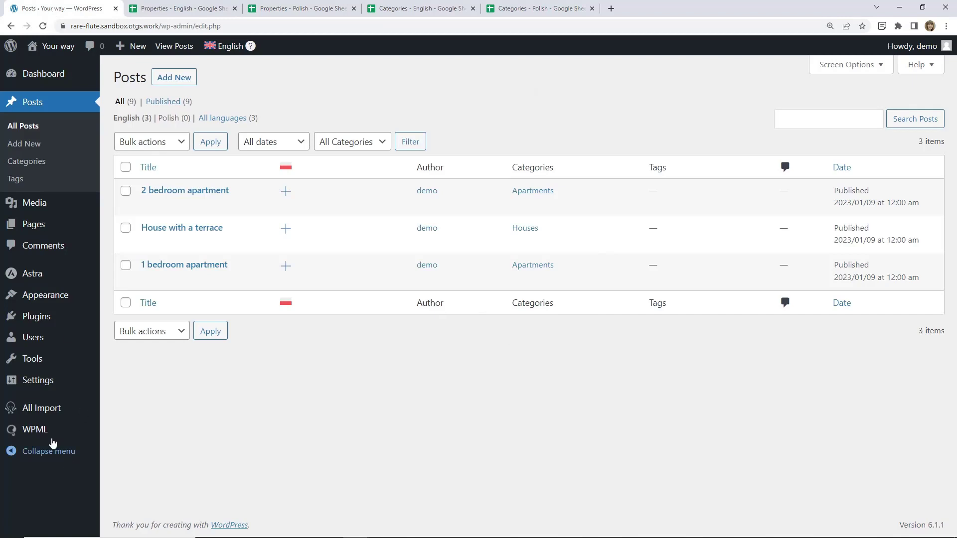
Step: Start a new import with the Properties - Polish file, creating new Posts, and continue to the field mapping
mouse_move(38, 416)
click(132, 411)
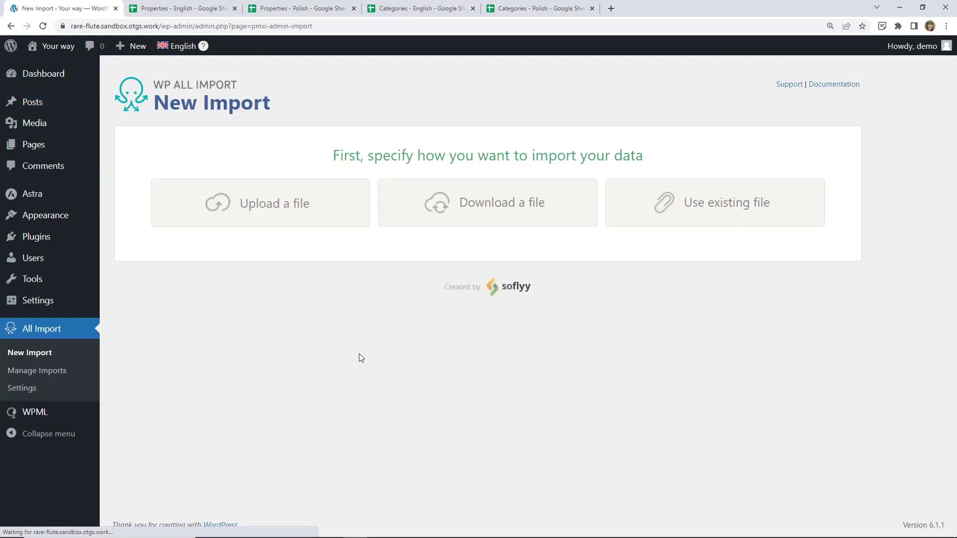
click(271, 199)
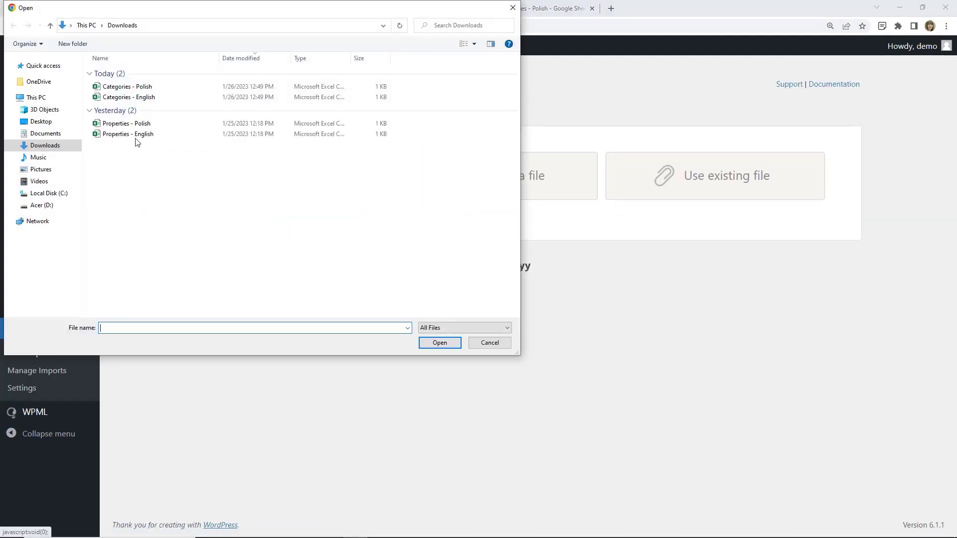
click(131, 124)
click(439, 344)
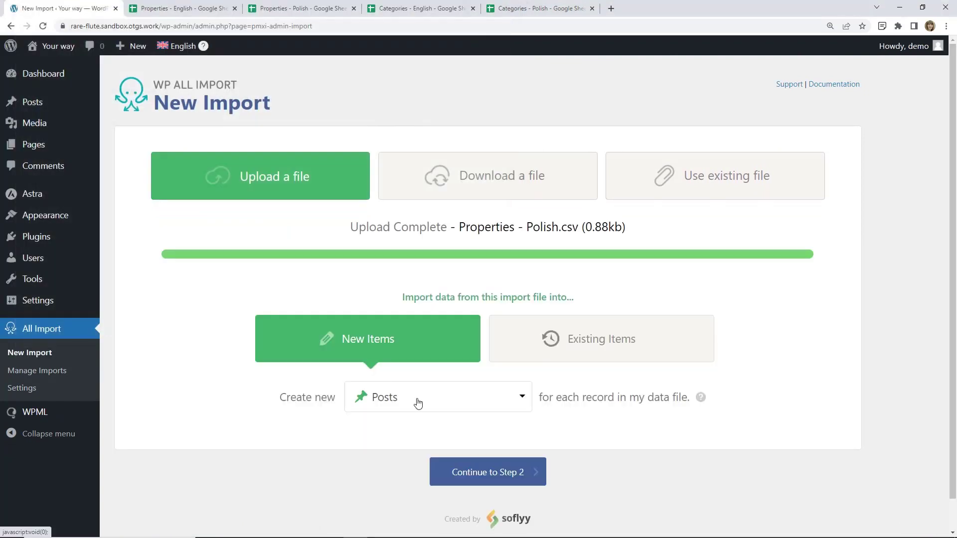
click(469, 471)
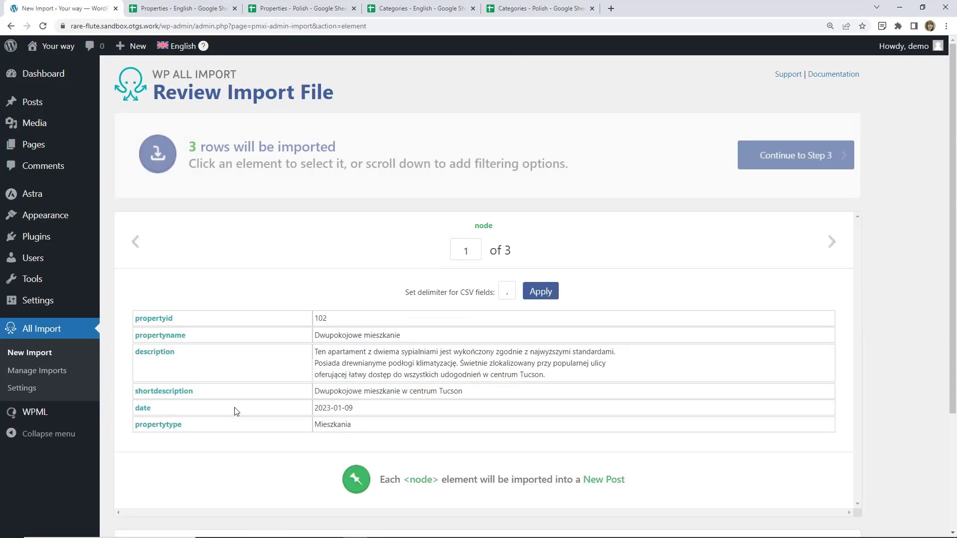
click(763, 155)
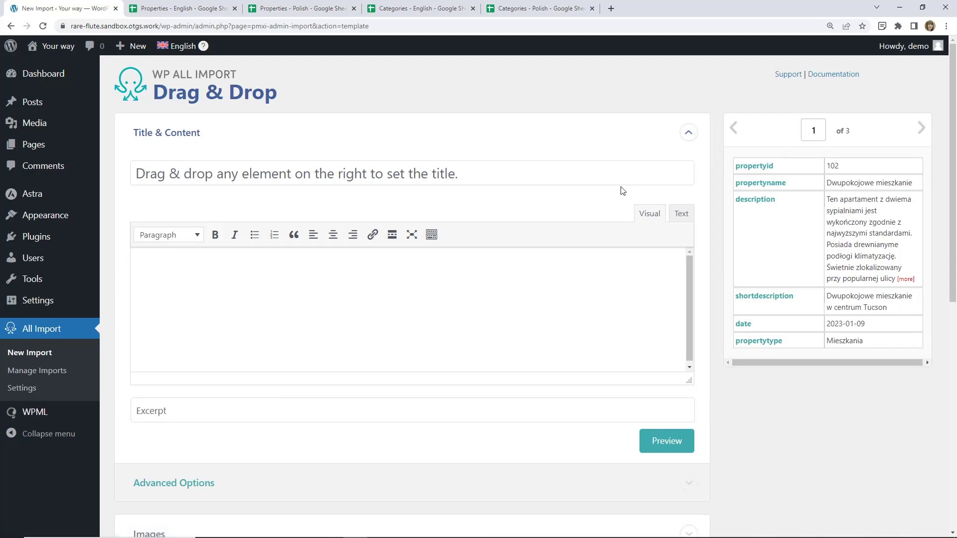
Step: Map propertyname to the post title, description to the content, and shortdescription to the excerpt for the Polish properties import
drag(777, 189, 413, 172)
drag(756, 200, 481, 312)
drag(756, 308, 289, 423)
Step: Set the WPML content language to Polish and define Properties_English.csv as the parent import to translate
scroll(367, 433, down, 9)
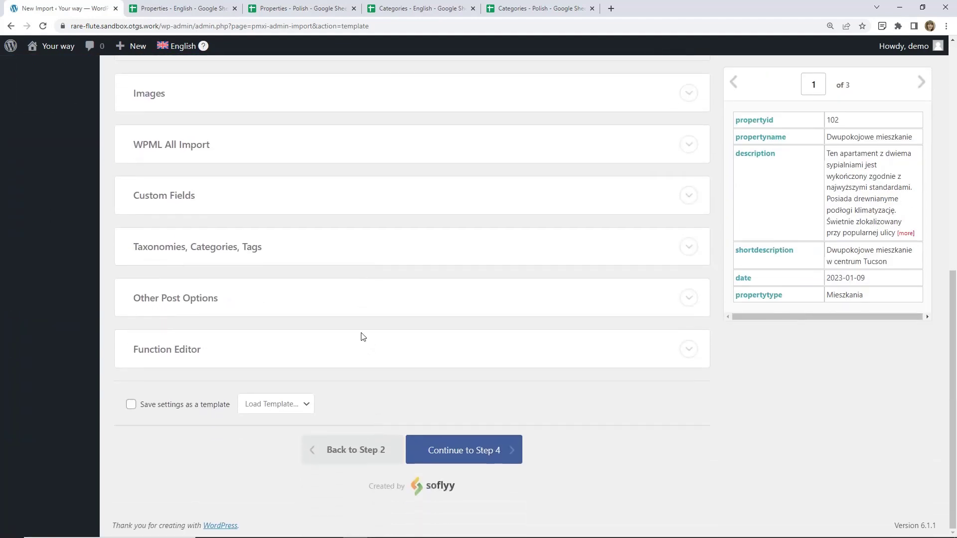
click(307, 150)
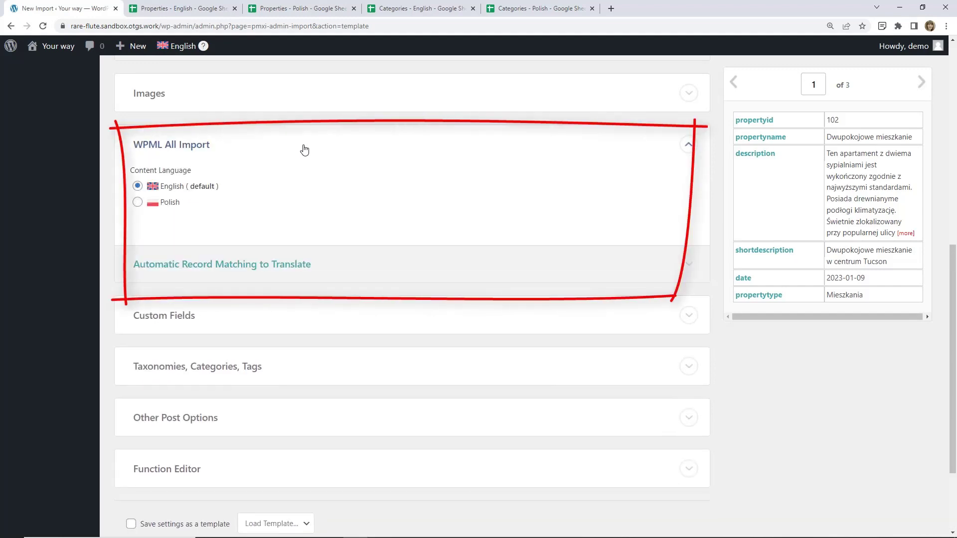
click(170, 204)
click(229, 270)
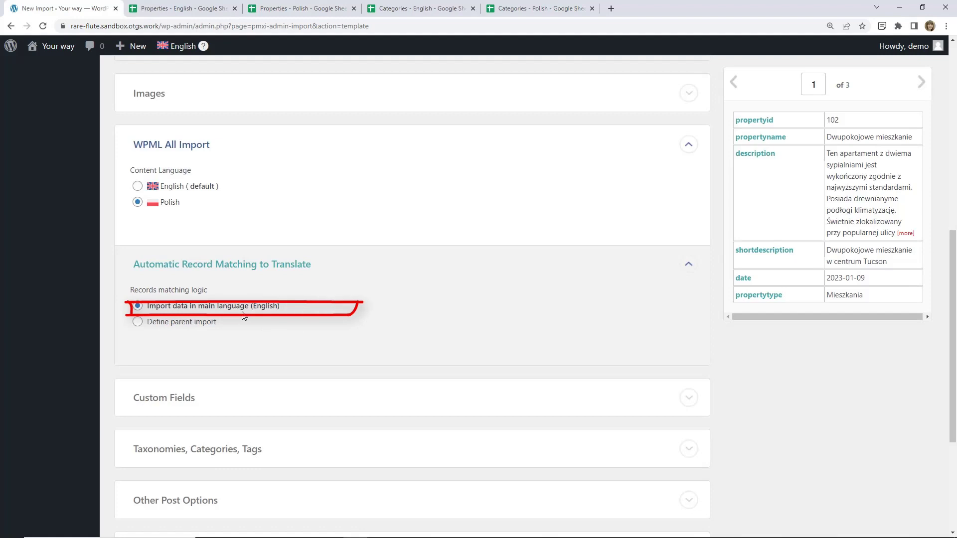
click(190, 325)
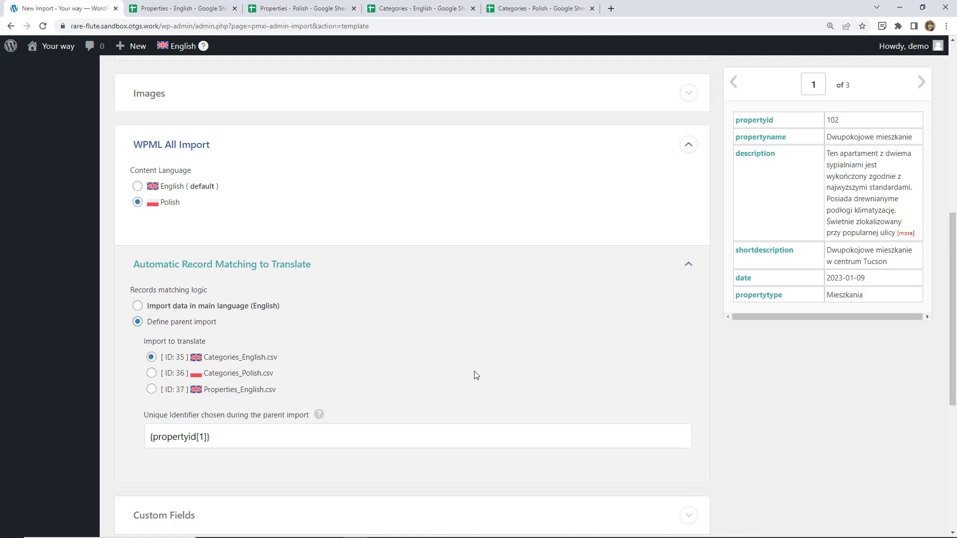
click(257, 394)
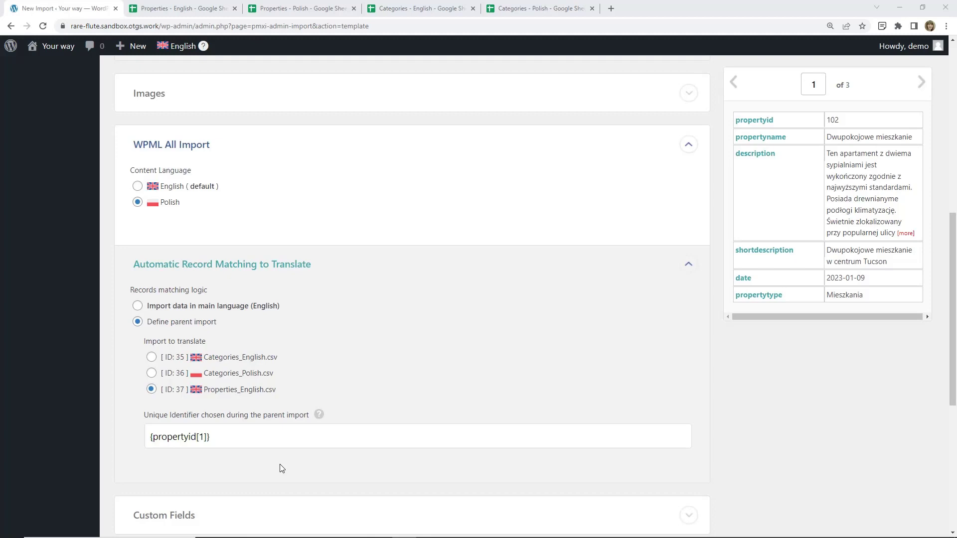
Step: Enable Categories with just one category per post and map it to propertytype for the Polish properties
scroll(563, 402, down, 6)
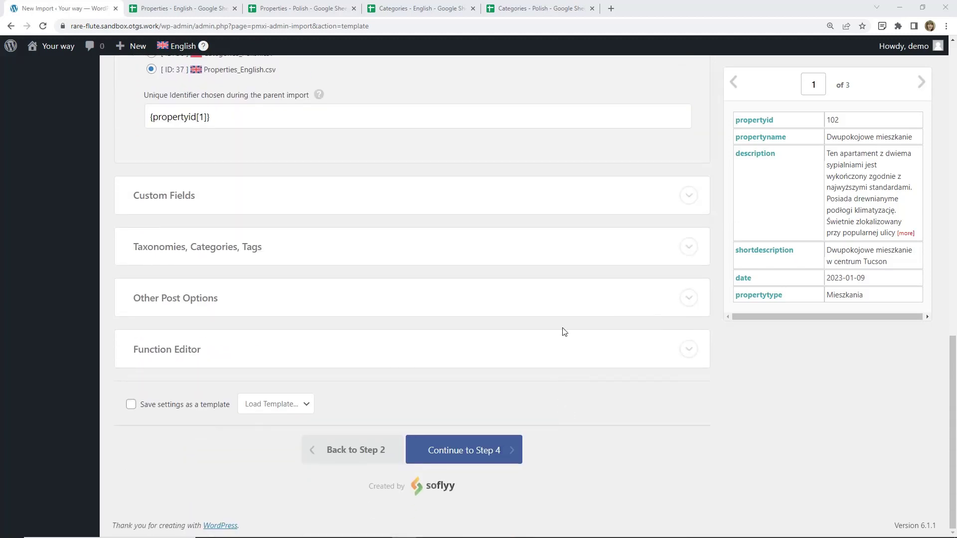
click(491, 252)
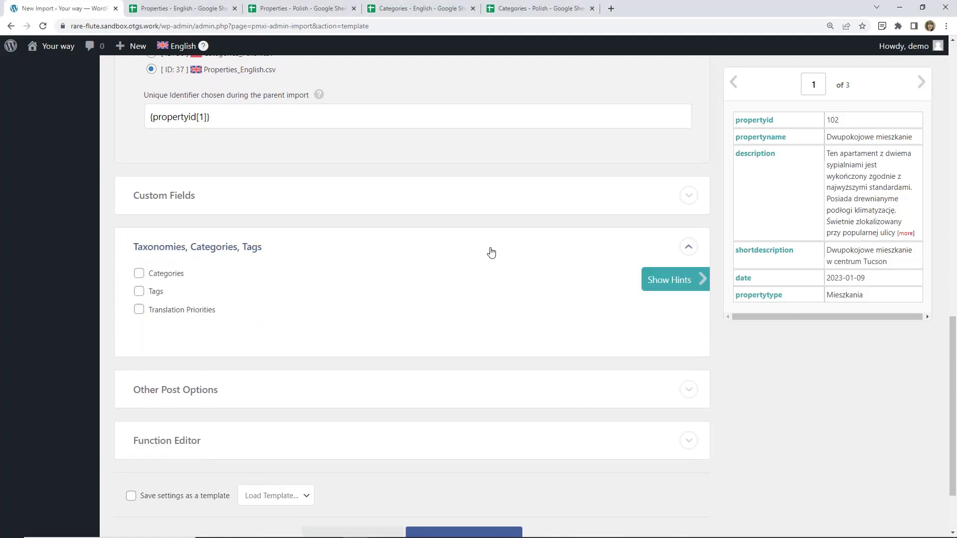
click(158, 277)
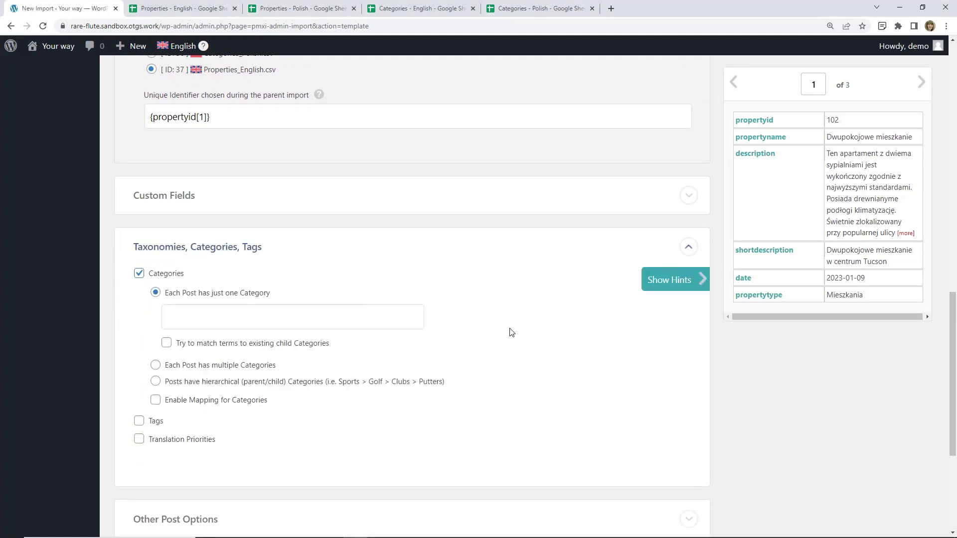
drag(764, 298, 222, 318)
Step: Replace the Polish properties' post date with the date element and continue to the import settings
scroll(455, 380, down, 4)
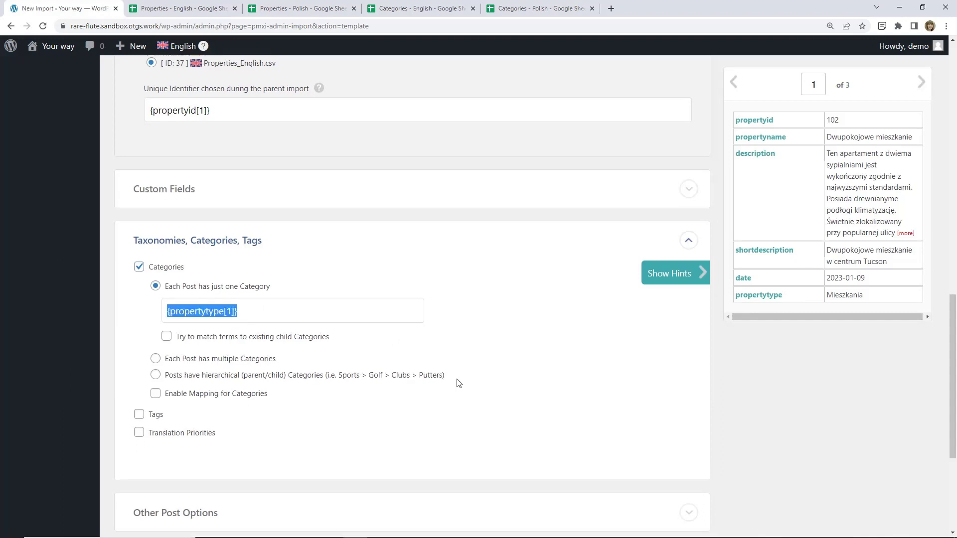
click(493, 310)
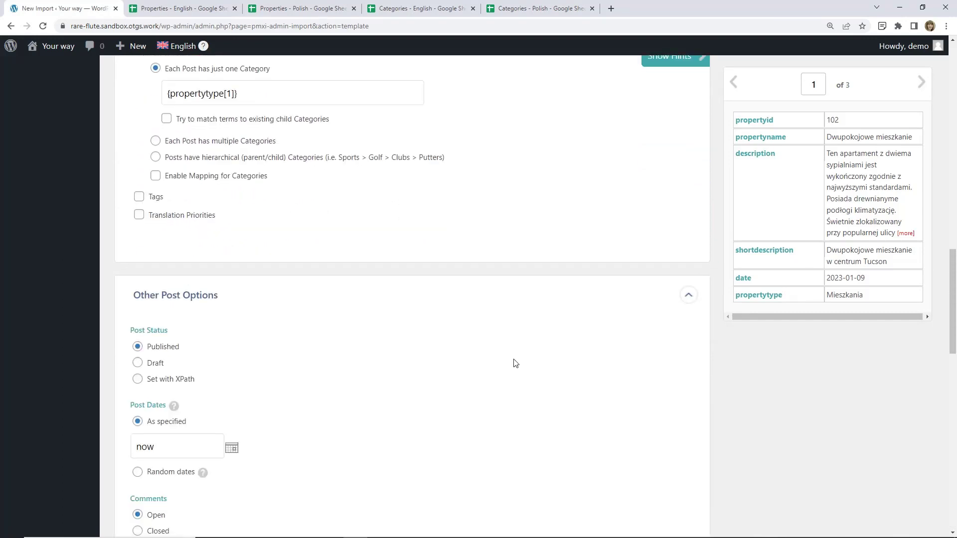
scroll(513, 363, down, 4)
double_click(156, 250)
key(BackSpace)
drag(743, 278, 169, 250)
scroll(475, 342, down, 12)
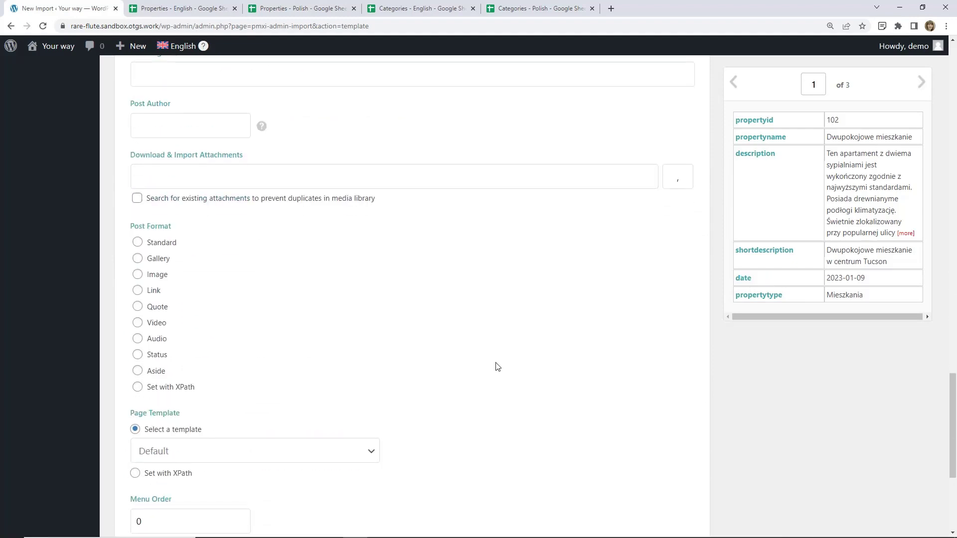
click(496, 459)
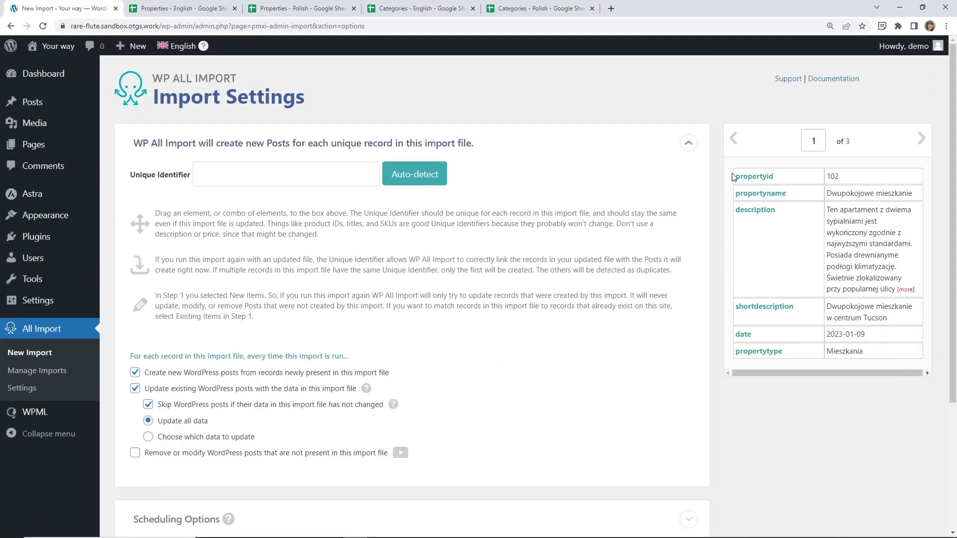
Step: Set propertyid as the unique identifier, check the advanced settings, and run the Polish properties import
drag(756, 177, 305, 188)
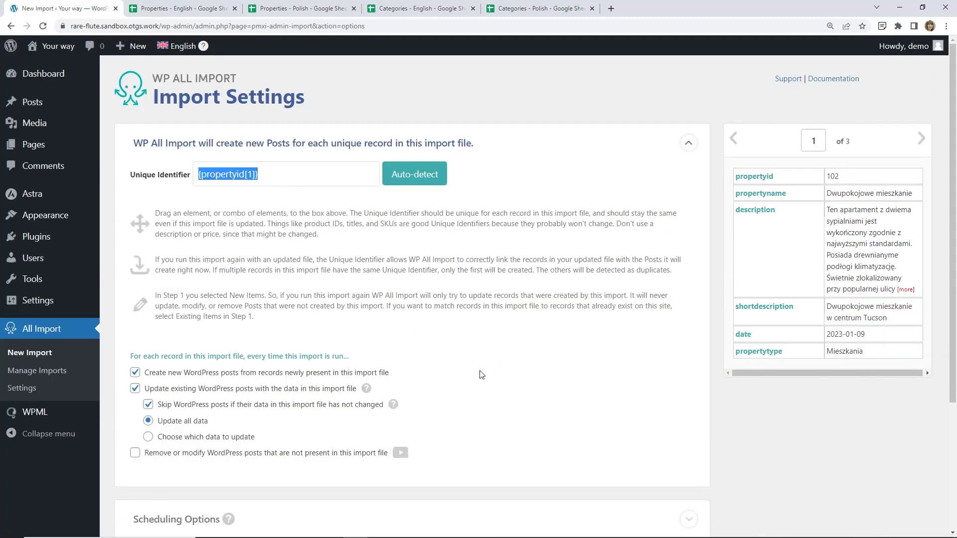
scroll(482, 375, down, 3)
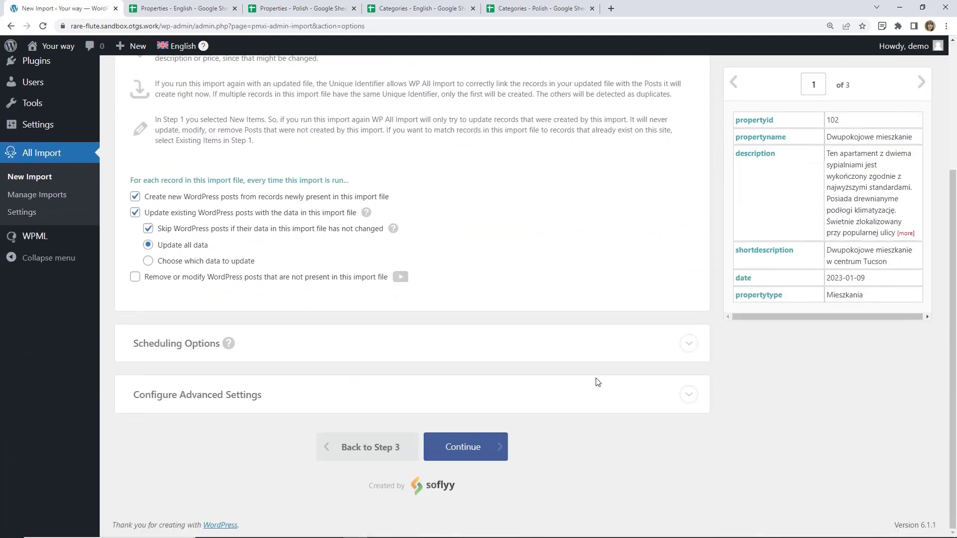
click(588, 395)
scroll(587, 394, down, 3)
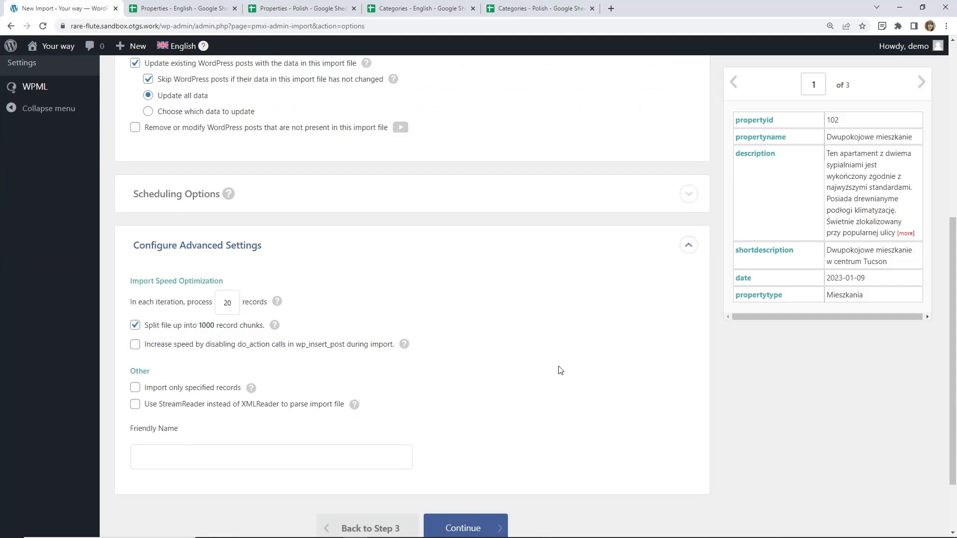
scroll(560, 370, down, 1)
click(465, 478)
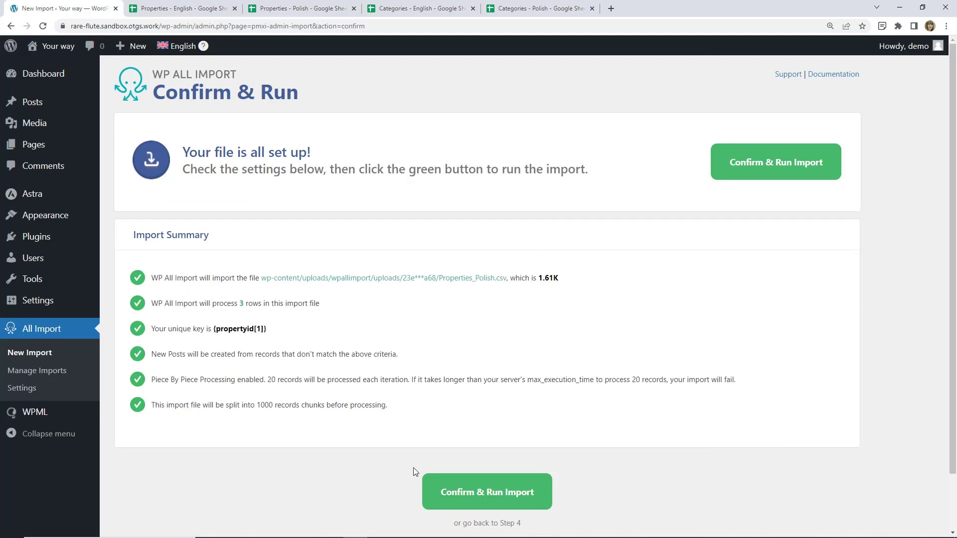
click(471, 493)
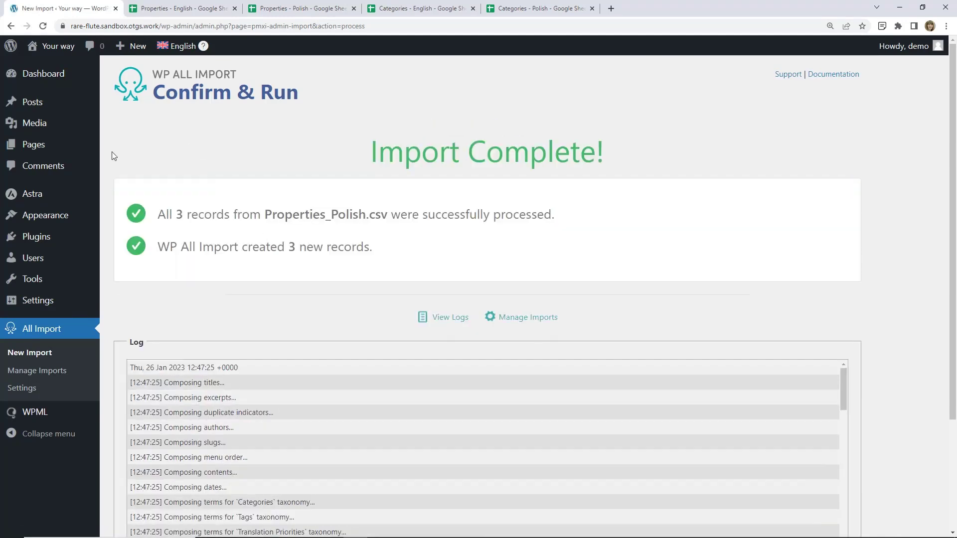
Step: Open the posts list and switch the admin language to Polish to check the imported translations
click(32, 102)
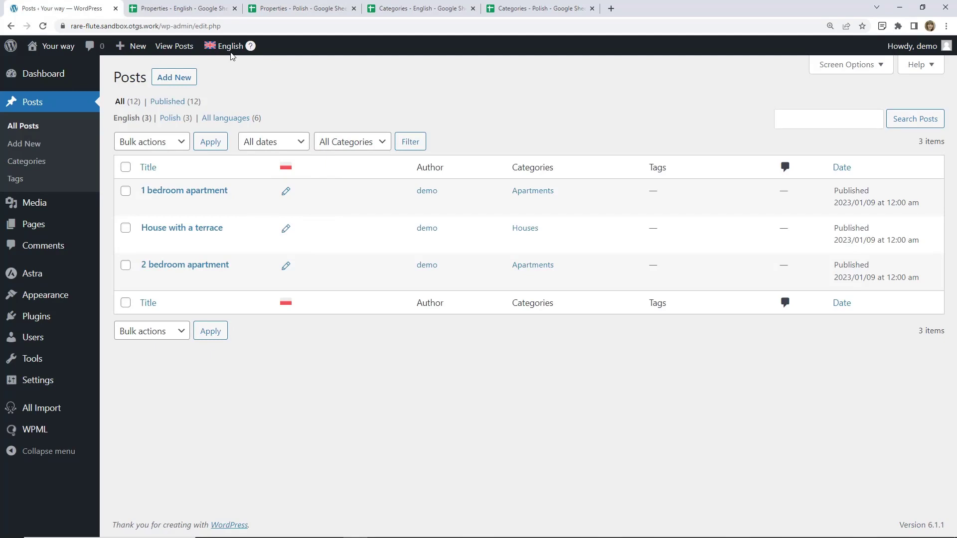
mouse_move(230, 46)
click(234, 68)
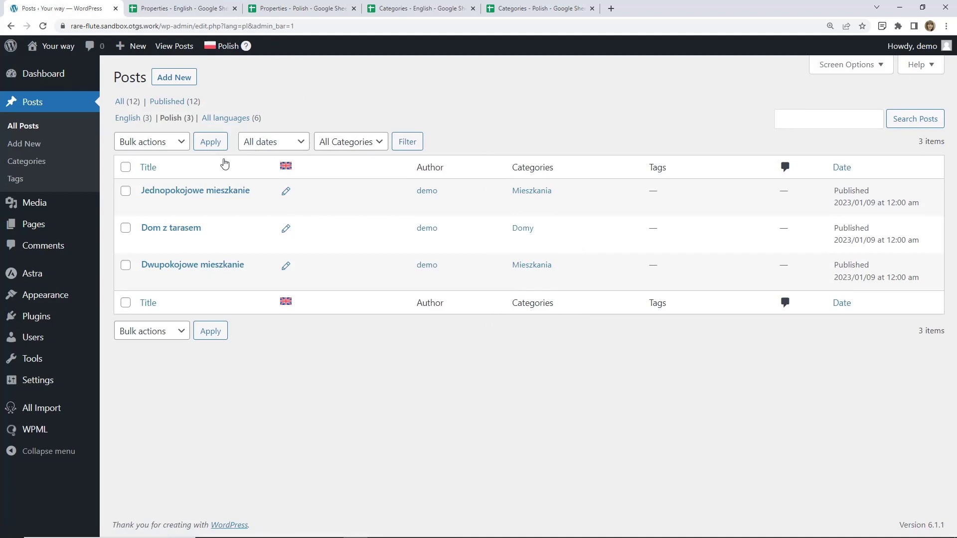
Step: View the Jednopokojowe mieszkanie post on the site and switch it to its English version
click(238, 206)
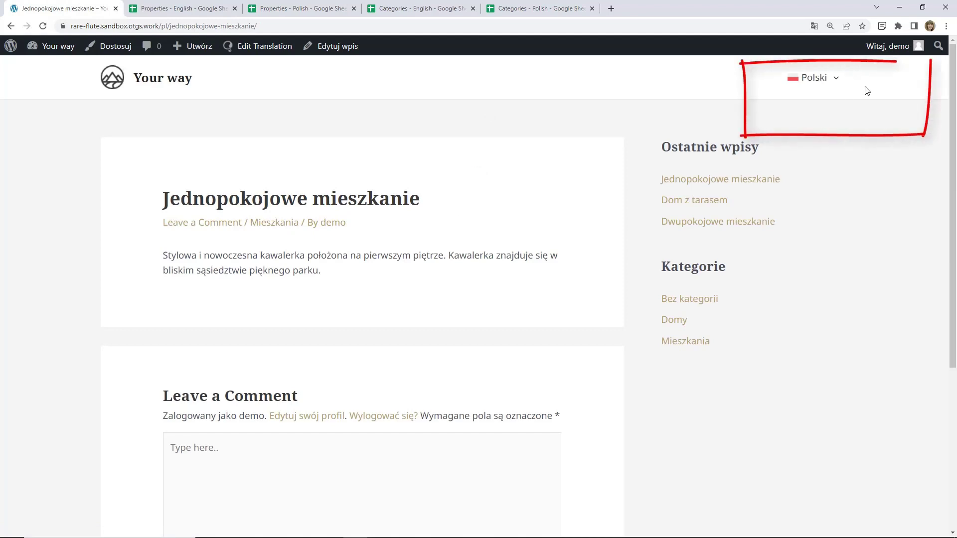
mouse_move(820, 98)
click(808, 119)
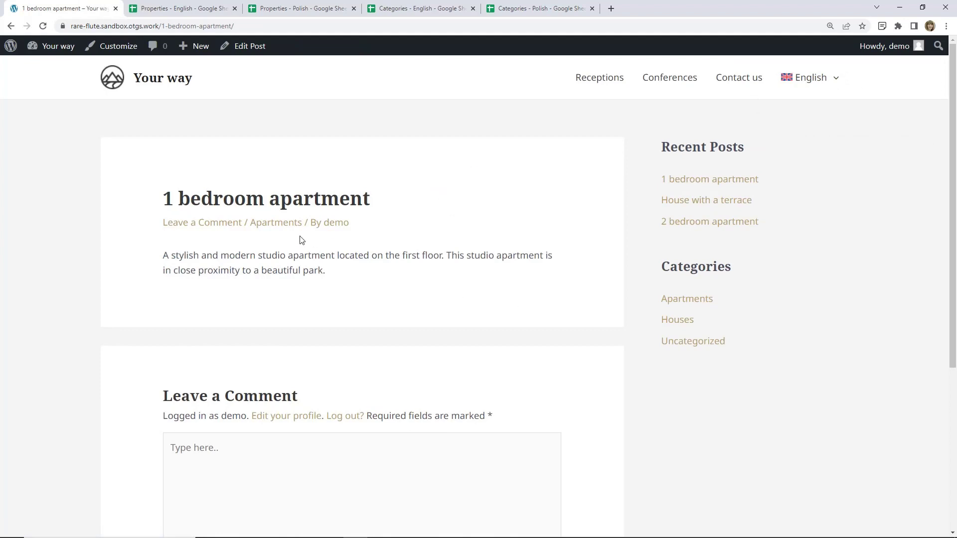
Step: View the Apartments category page on the site and switch it to its Polish version
click(281, 227)
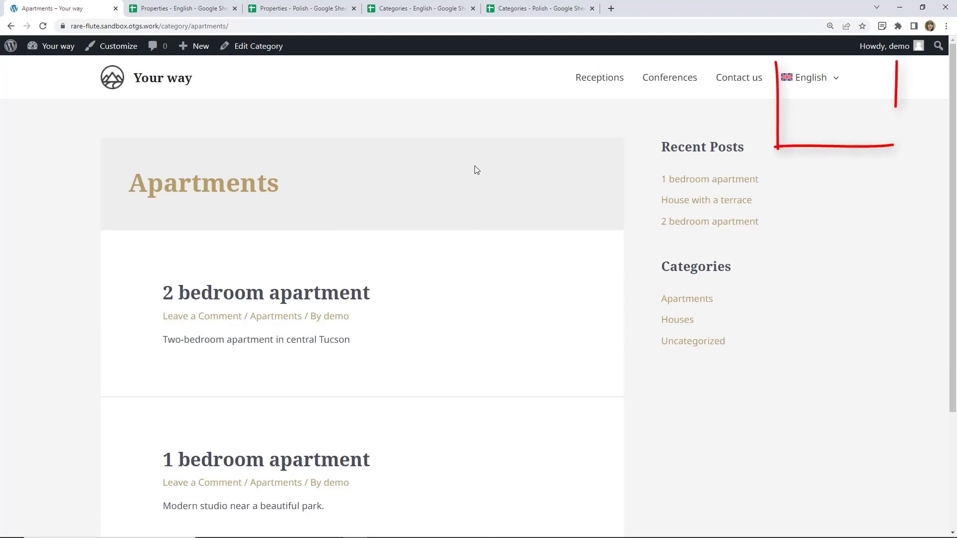
mouse_move(831, 96)
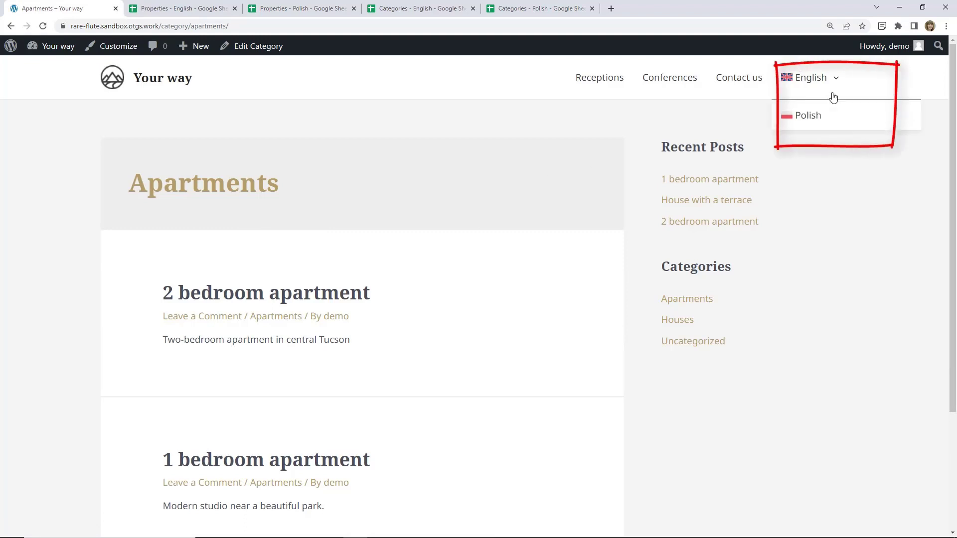
click(812, 115)
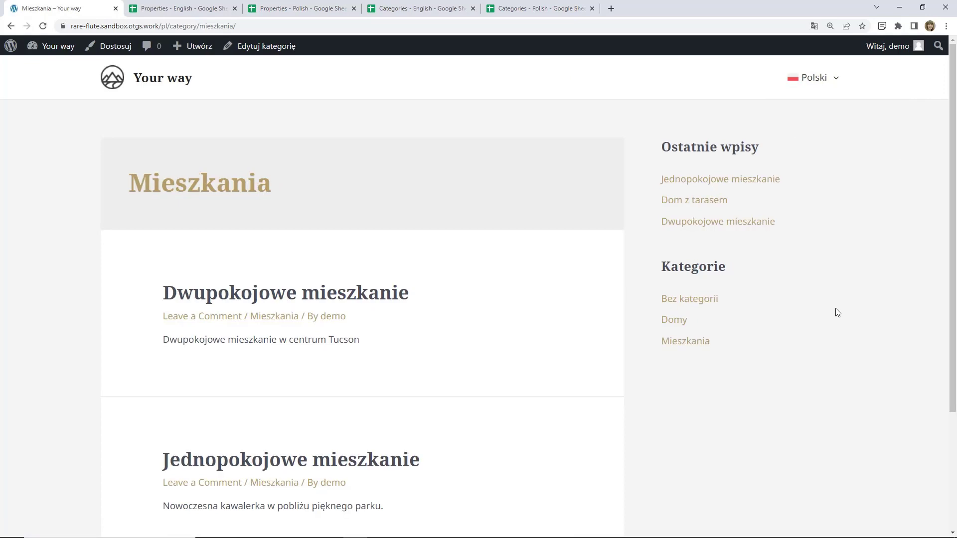